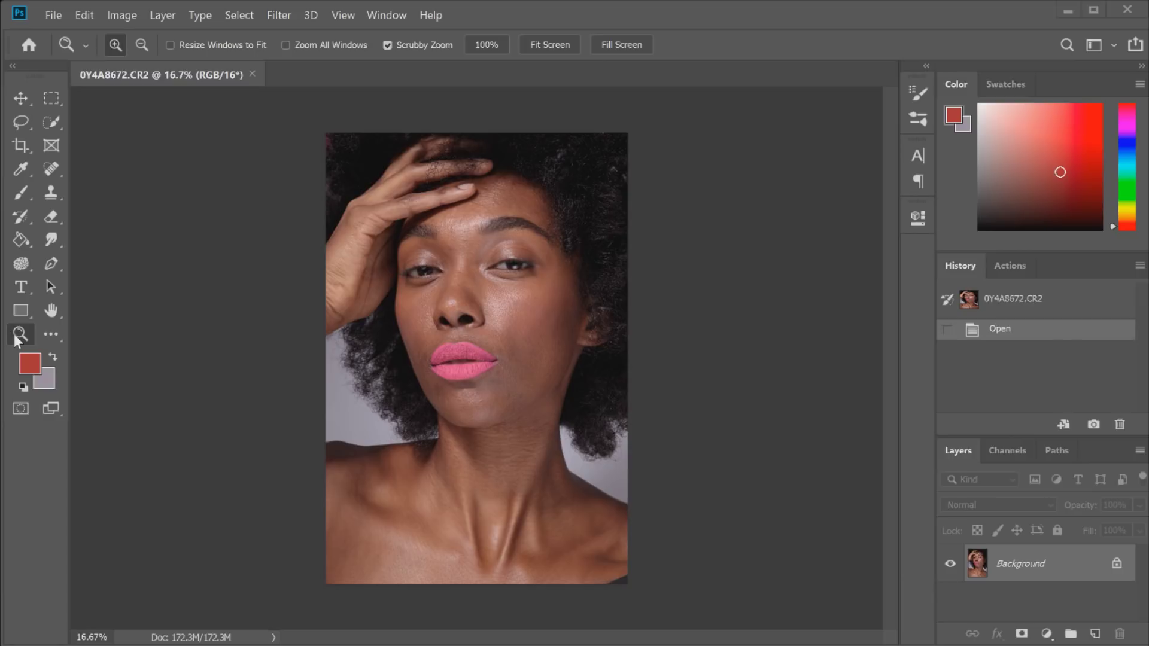
Step: Duplicate the Background layer of the portrait
left_click(437, 472)
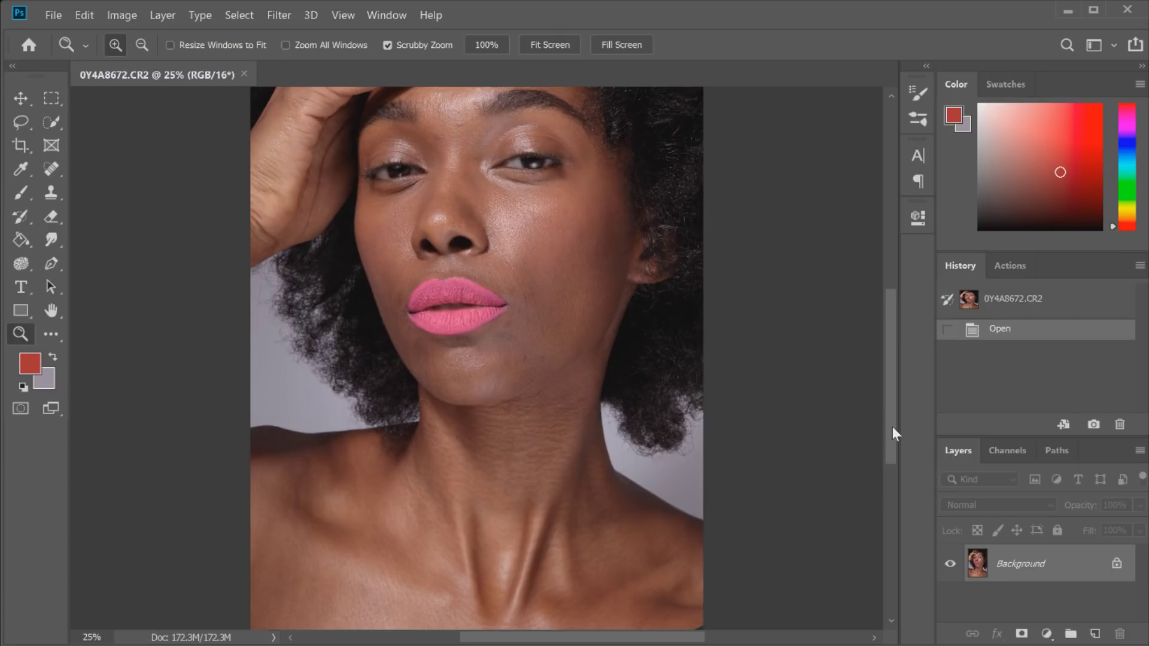
left_click_drag(892, 427, 890, 394)
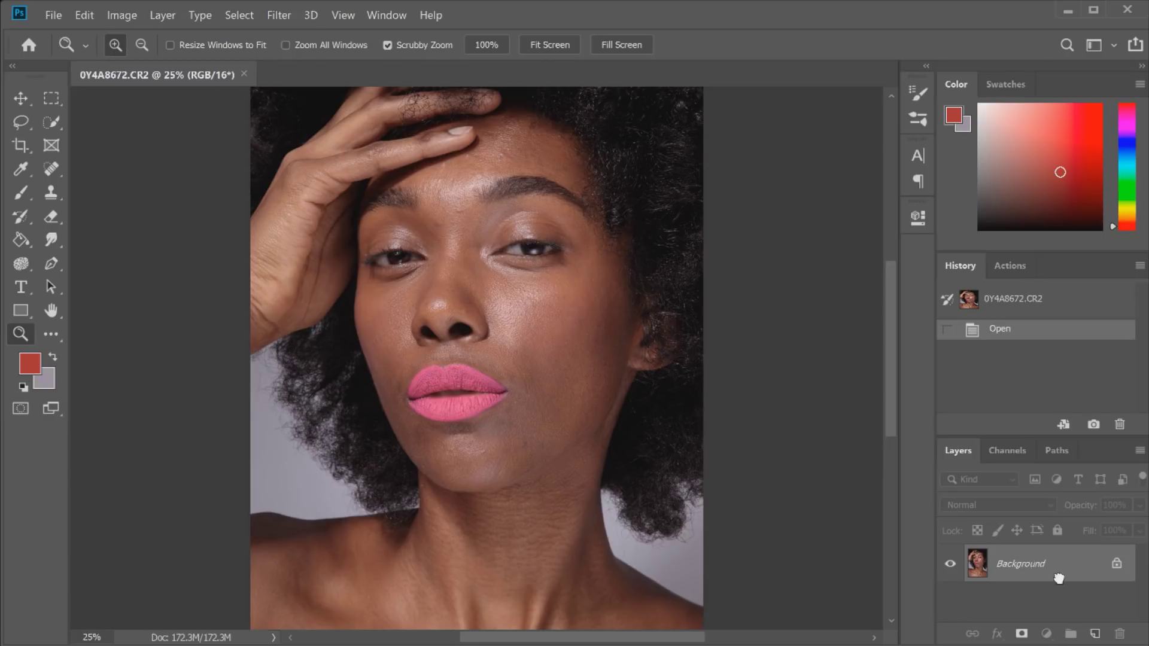
left_click_drag(1059, 578, 1095, 633)
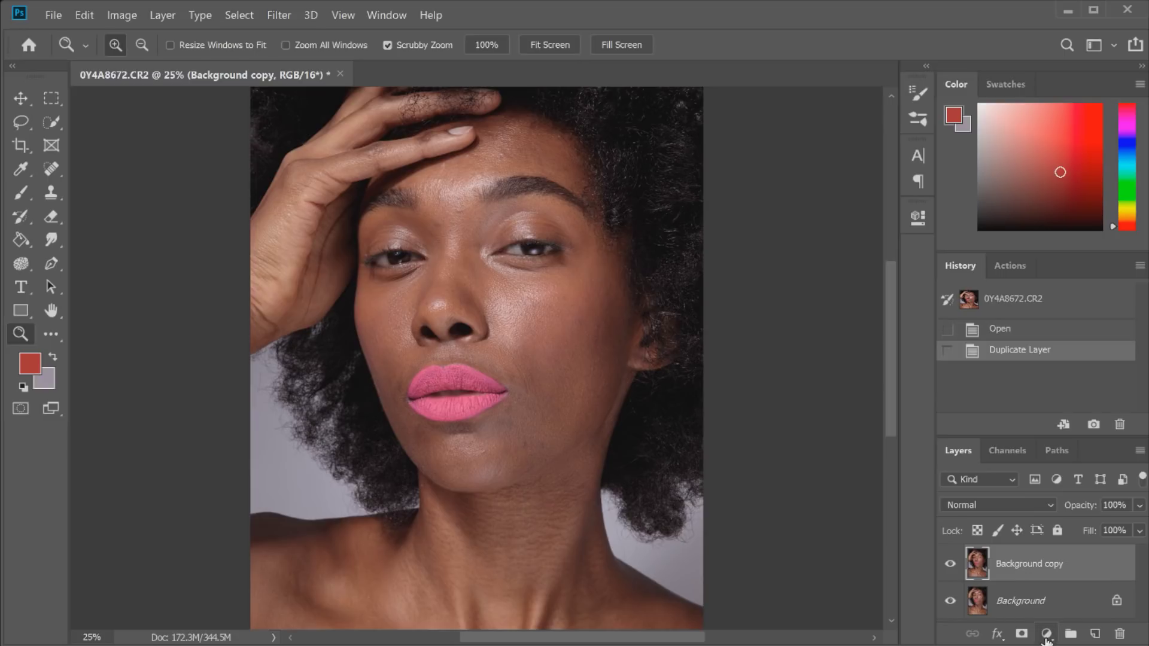
Step: Add a Curves adjustment layer above Background copy, raise the midtones to brighten the image, and invert its mask to black
left_click(1047, 634)
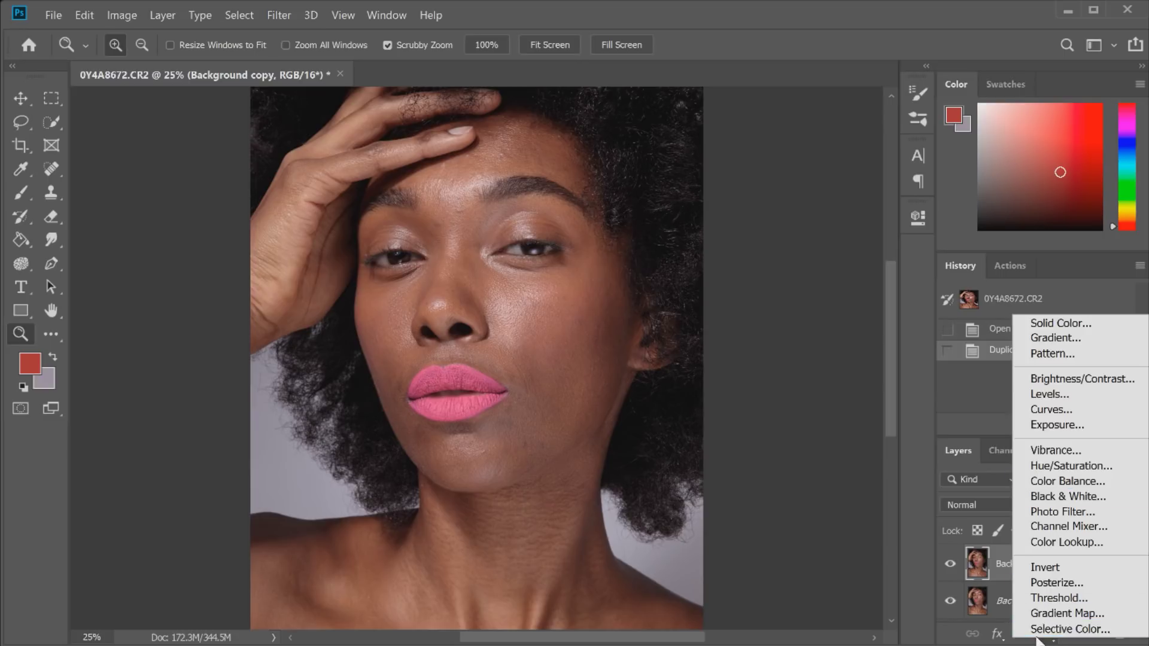
left_click(1052, 411)
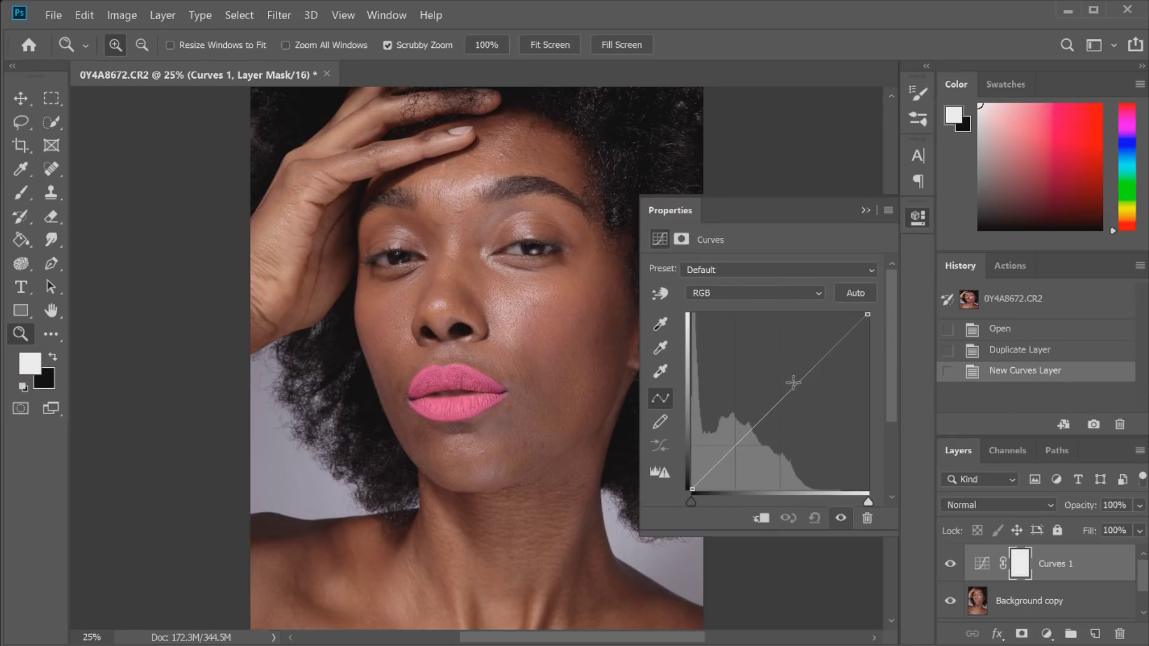
left_click_drag(784, 396, 773, 372)
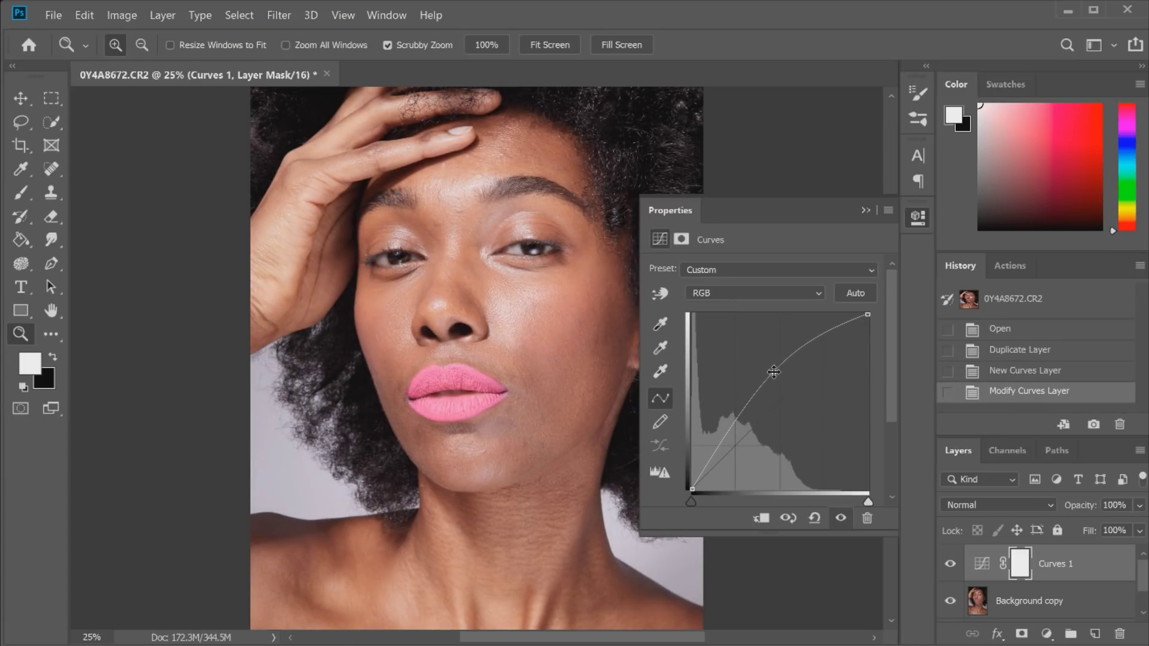
key("ctrl+i")
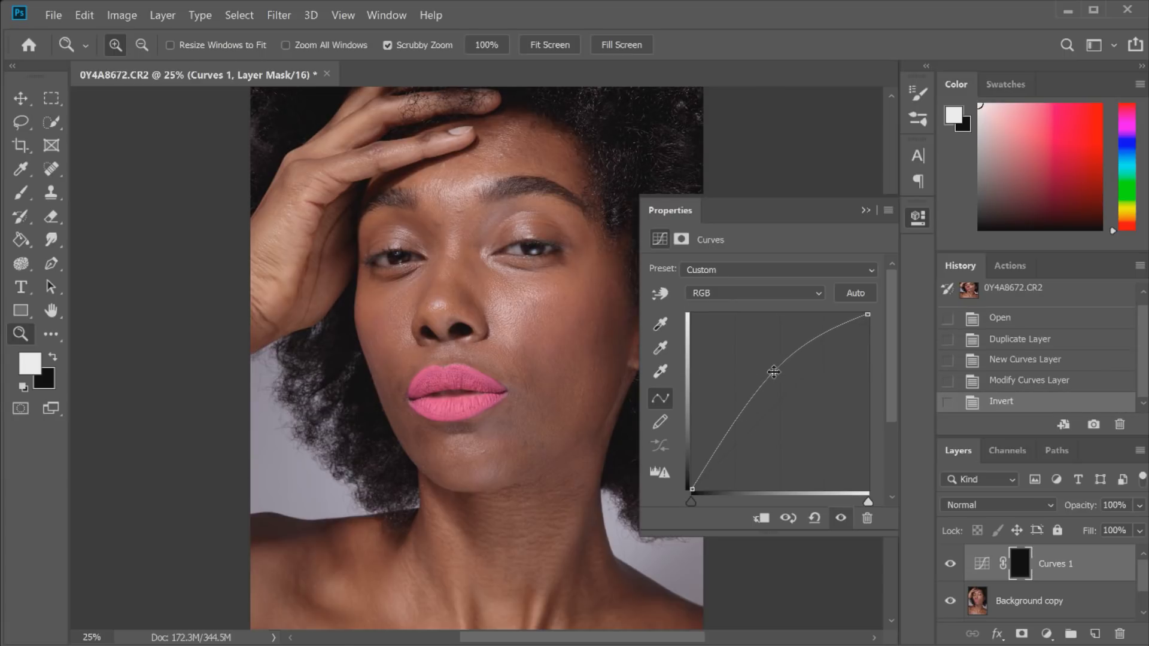
left_click(920, 220)
Step: Rename the brightening Curves layer as Dodge
double_click(1053, 563)
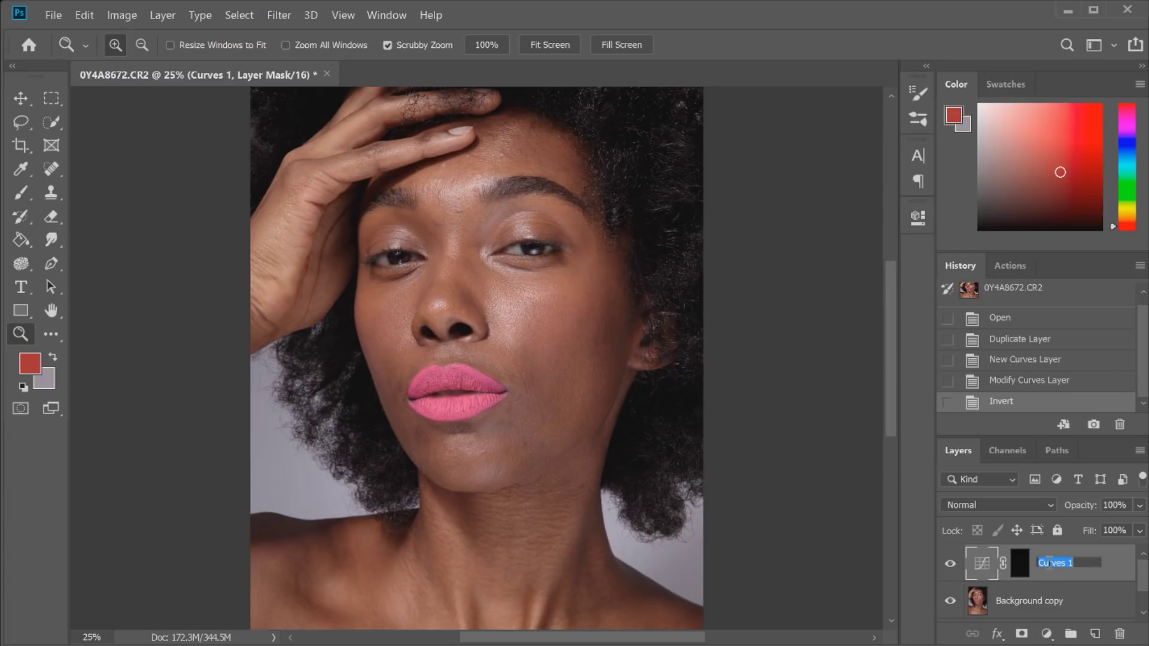
type("Dodge")
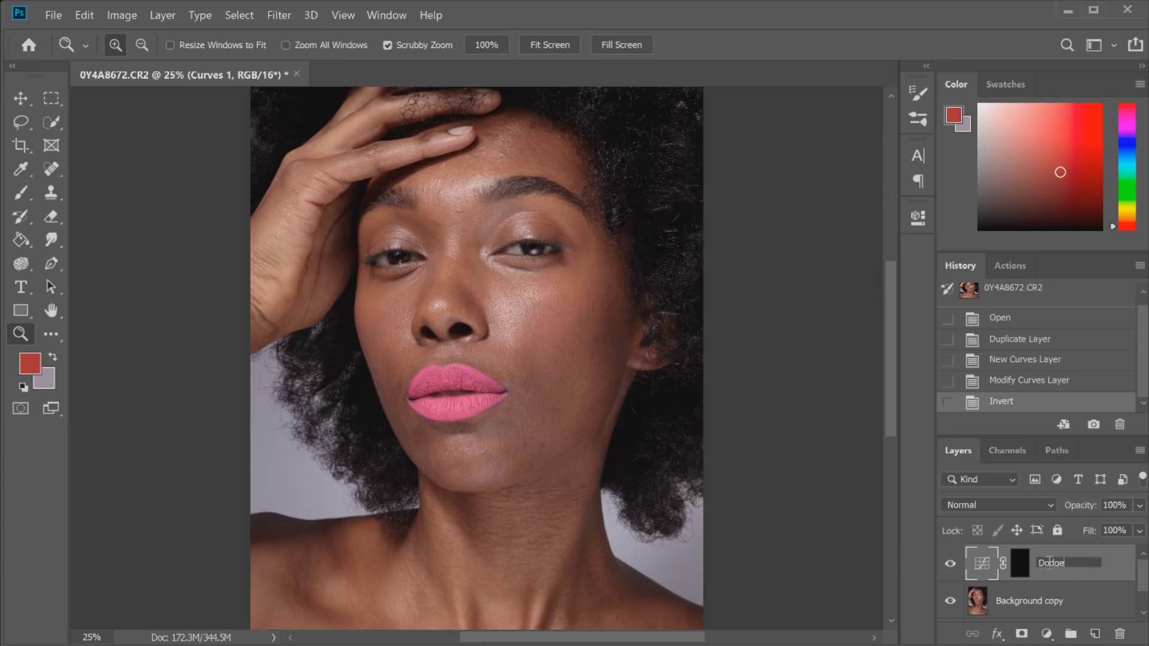
key("Return")
Step: Add a second Curves adjustment layer above Dodge, lower the midtones to darken the image, and invert its mask to black
left_click(1047, 634)
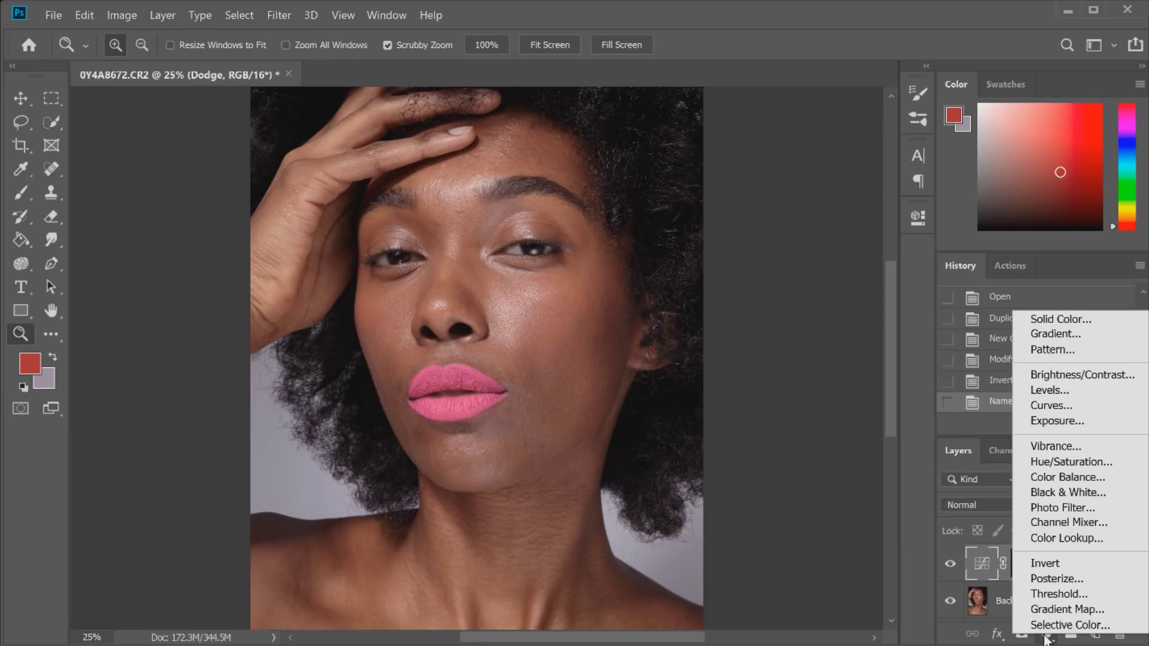
left_click(1051, 405)
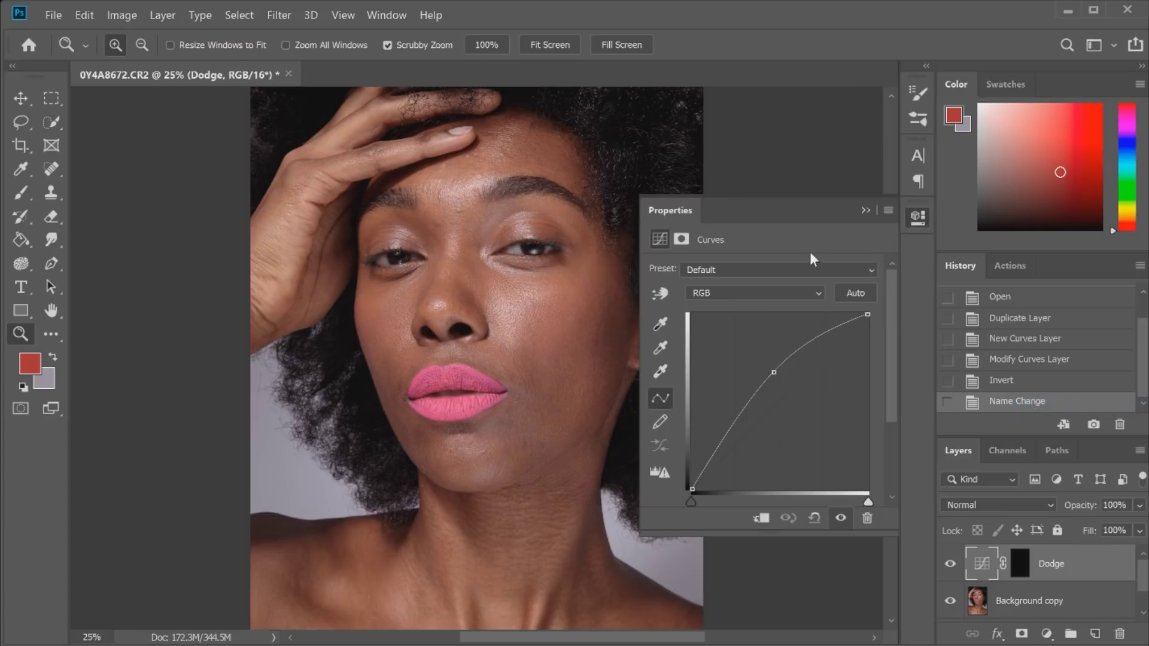
left_click_drag(783, 399, 800, 417)
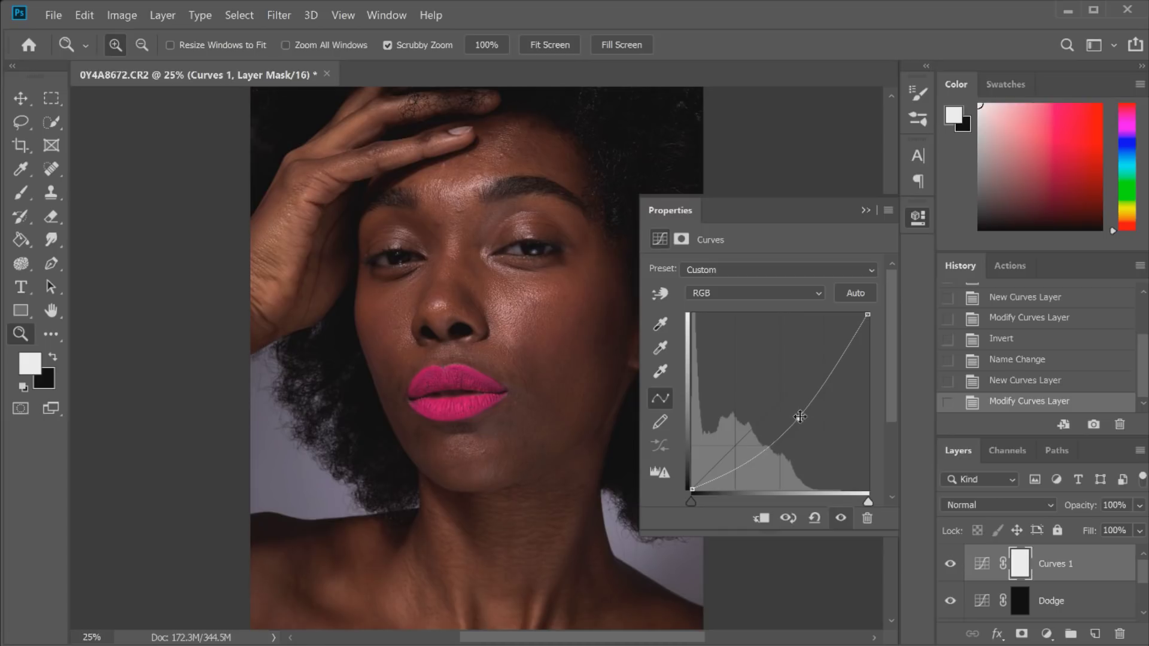
key("ctrl+i")
left_click(919, 218)
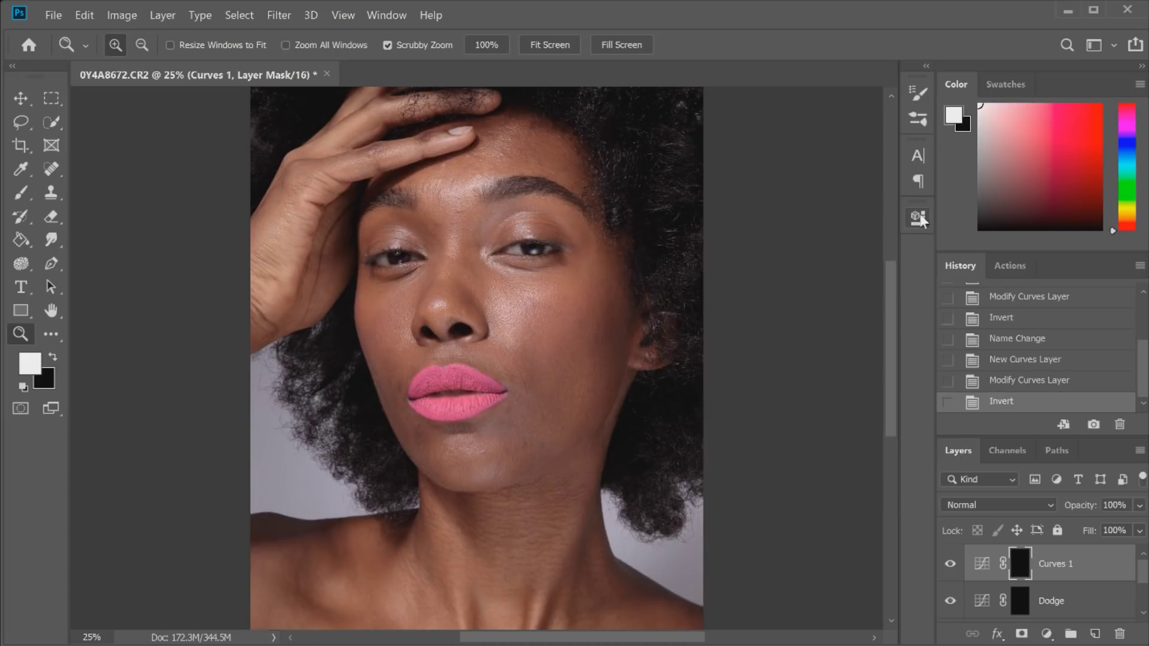
Step: Rename the darkening Curves layer as Burn
double_click(1059, 563)
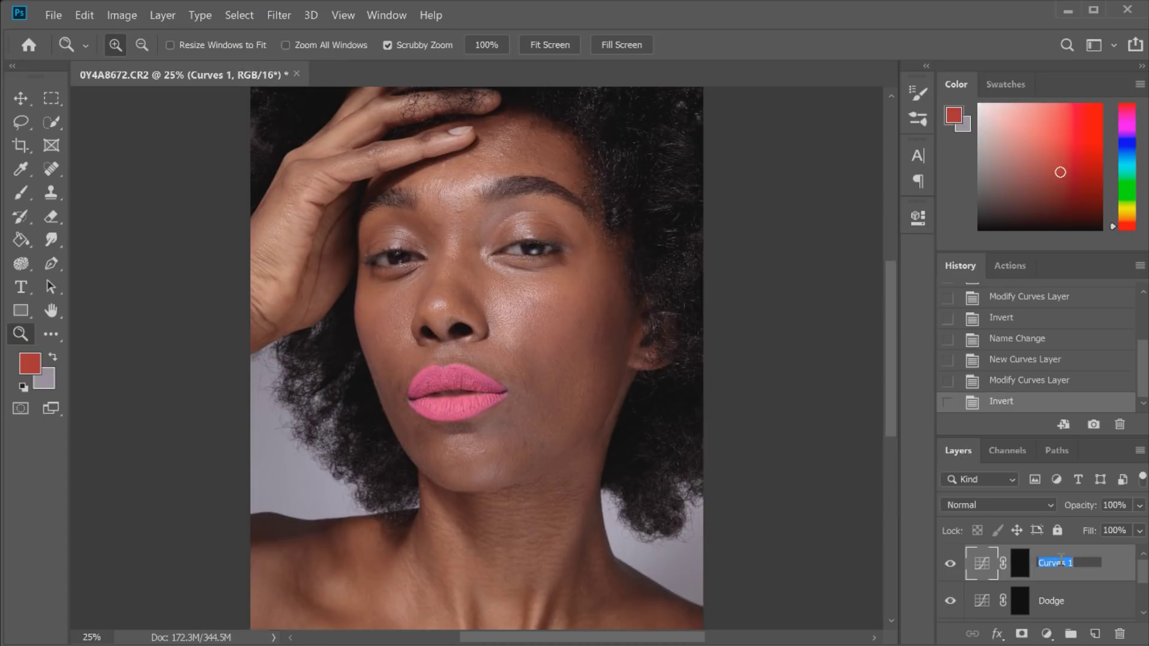
type("Burn")
key("Return")
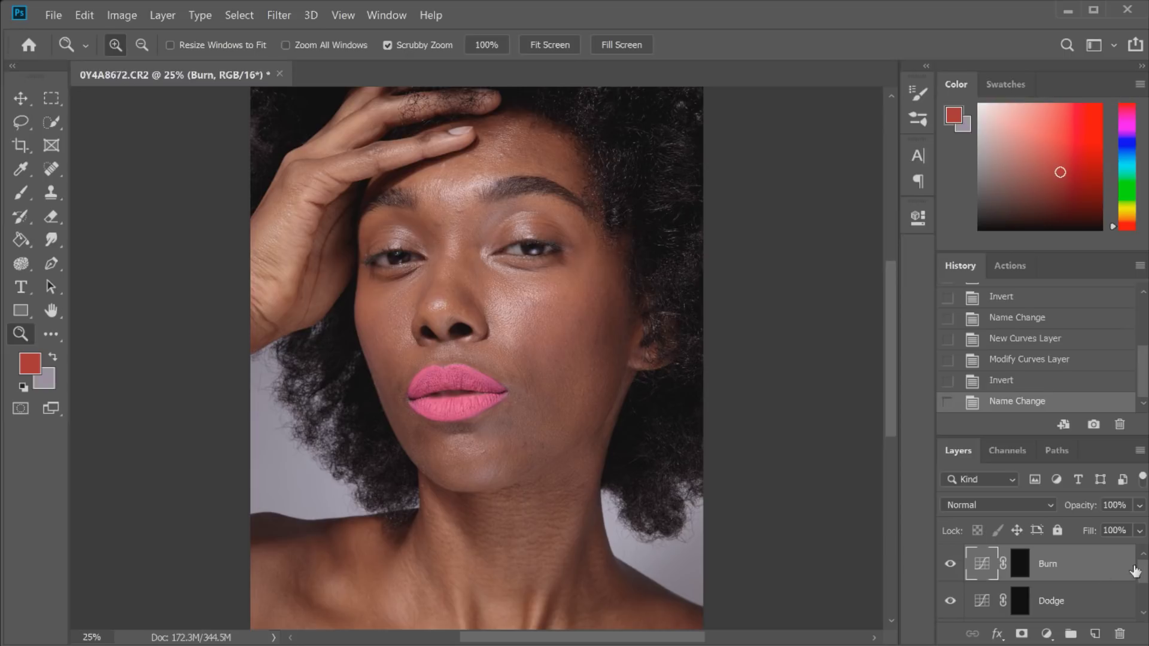
Step: Activate the Background copy layer and set up the Spot Healing Brush with a size of 45 px
scroll(1079, 589, "down", 1)
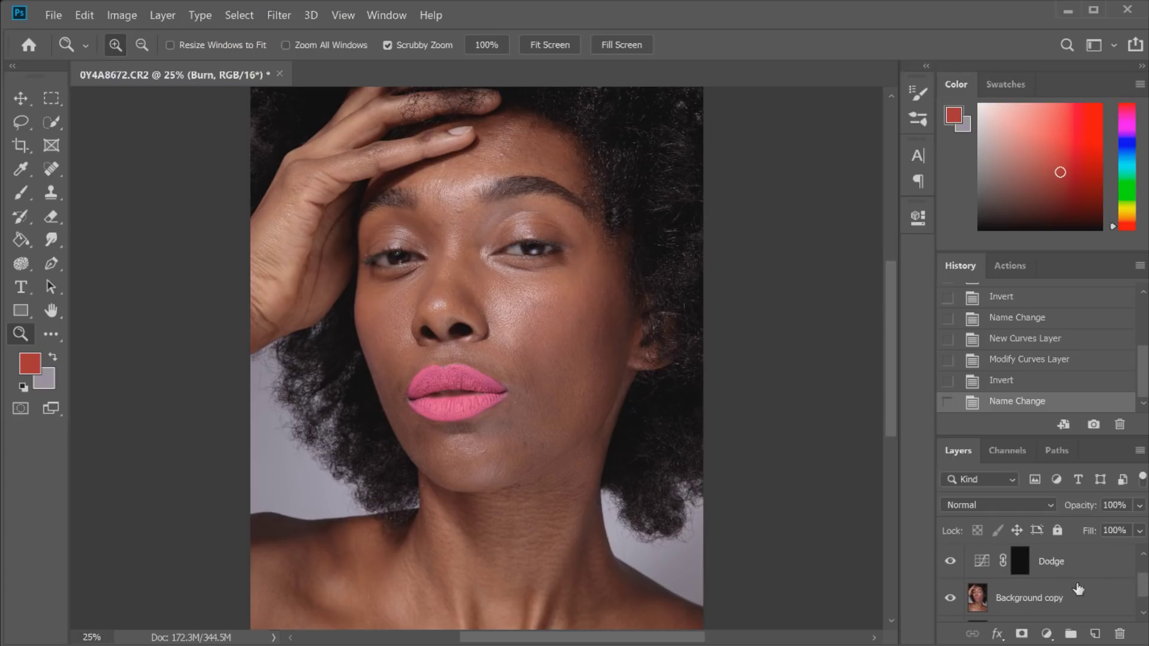
left_click(1047, 597)
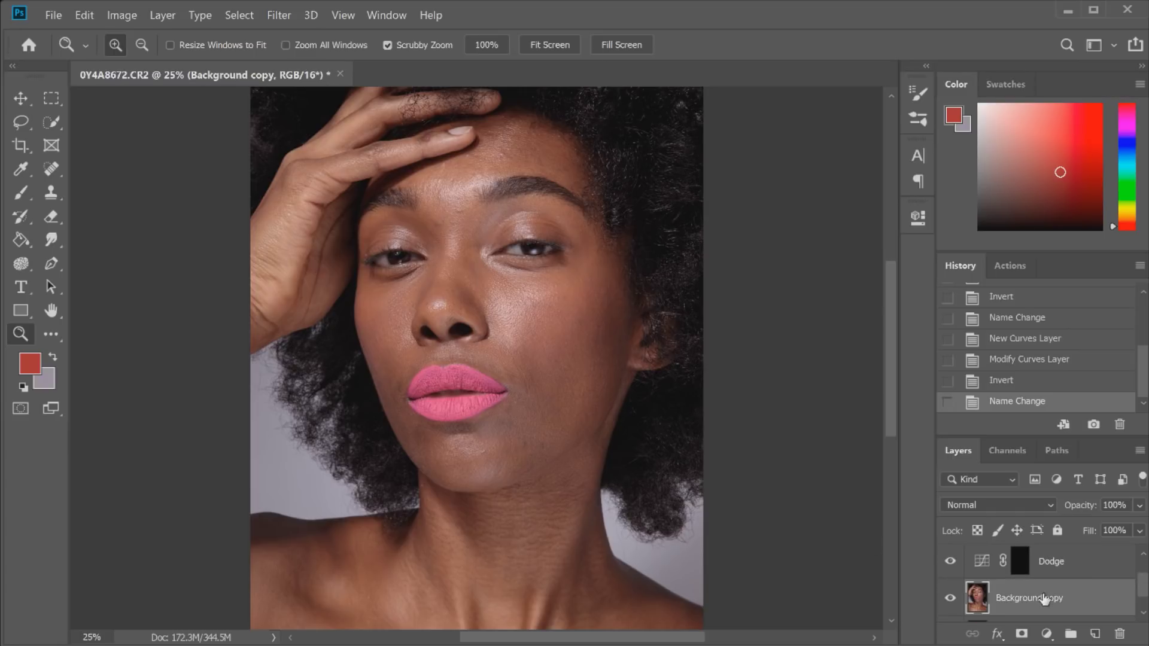
left_click(520, 440)
left_click(517, 419)
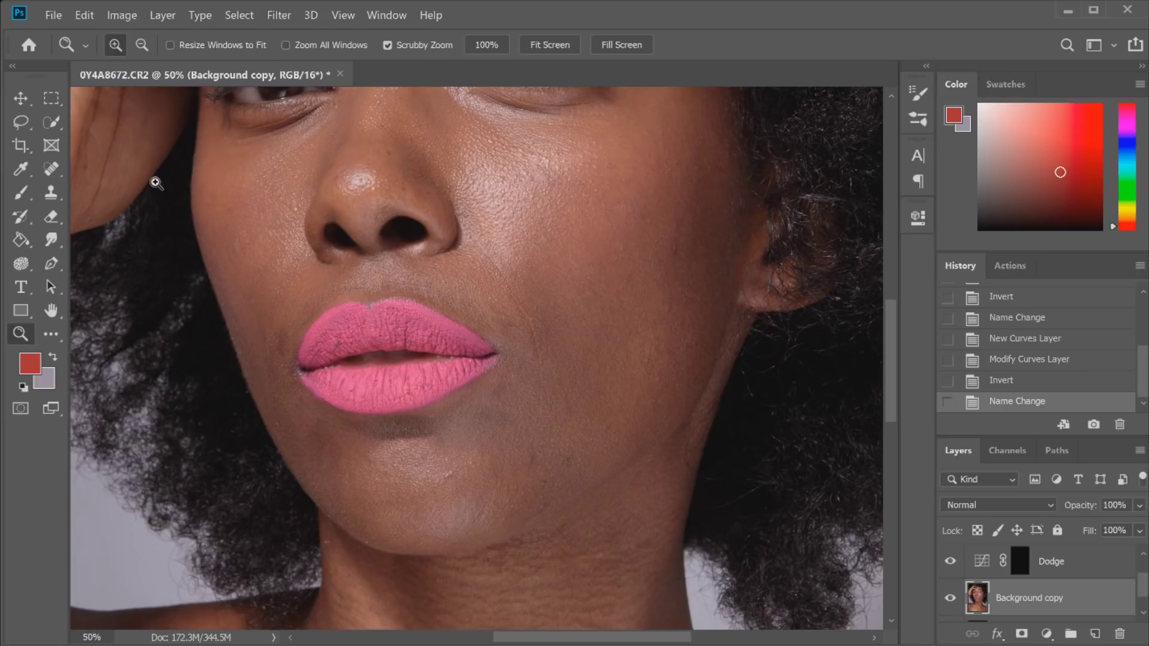
left_click(51, 168)
right_click(50, 170)
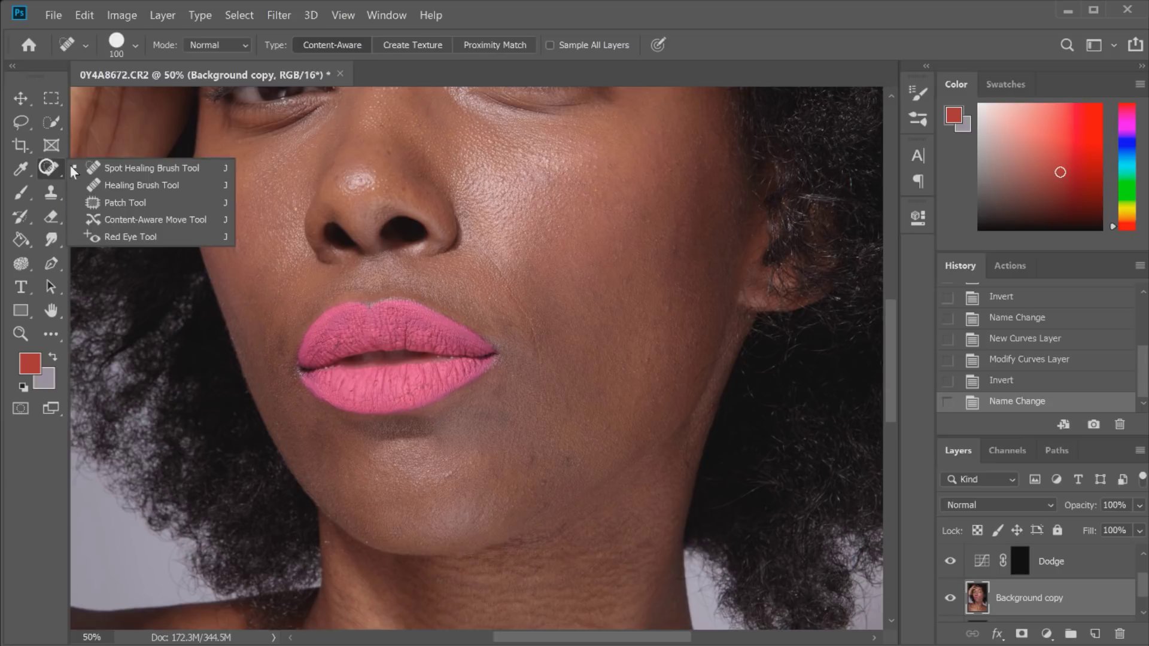
left_click(98, 167)
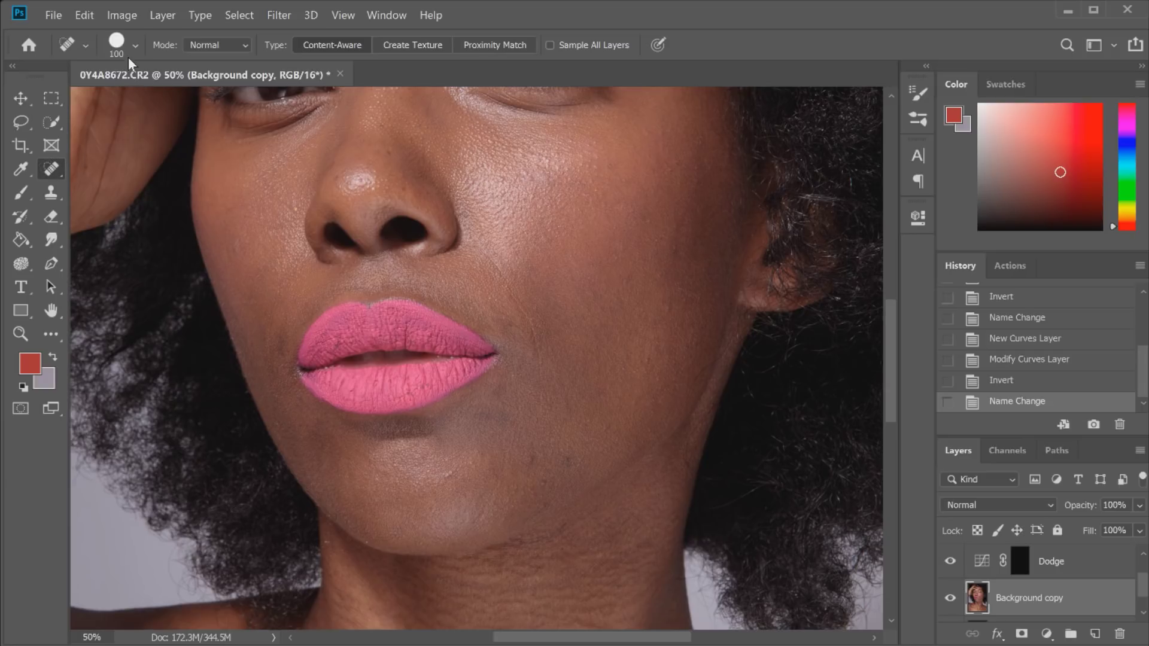
left_click(135, 45)
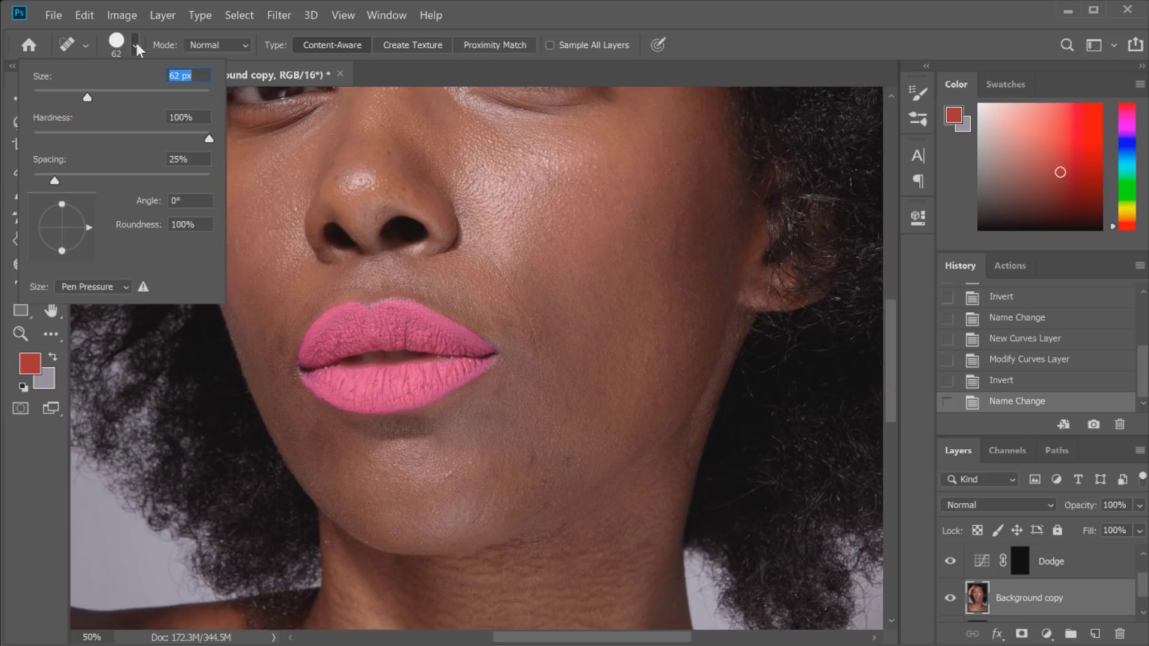
left_click(135, 43)
left_click(135, 45)
left_click_drag(86, 92, 73, 91)
left_click(137, 45)
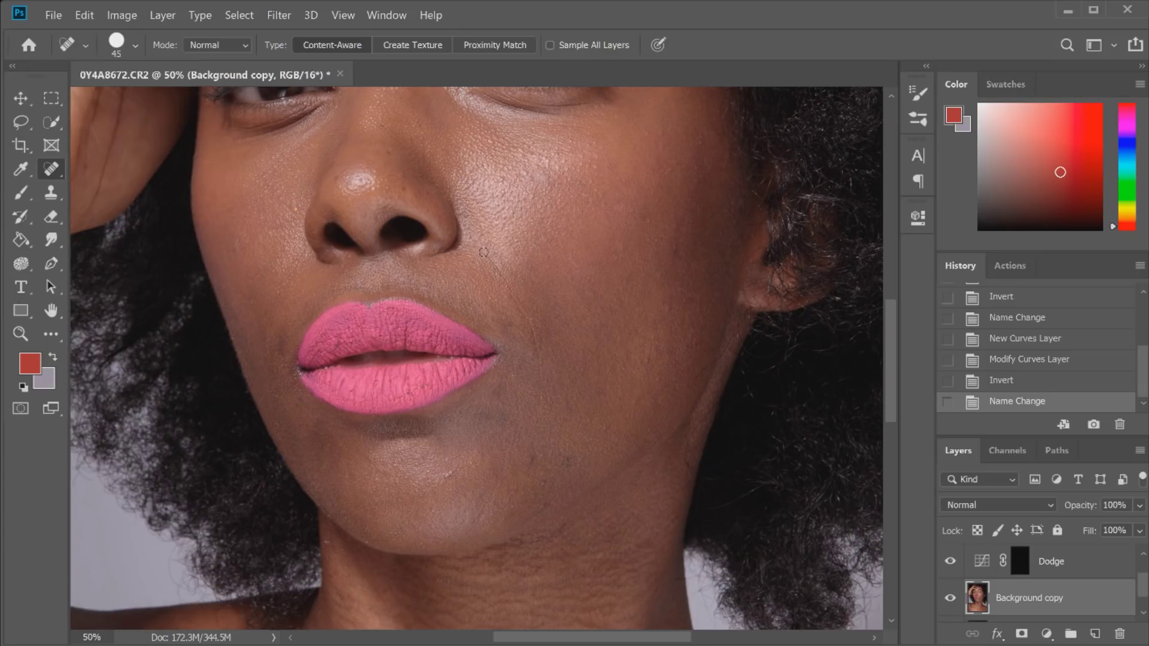
Step: Heal the blemishes on the ear-side cheek, from beside the nose down past the mouth corner to the chin
left_click_drag(485, 252, 540, 359)
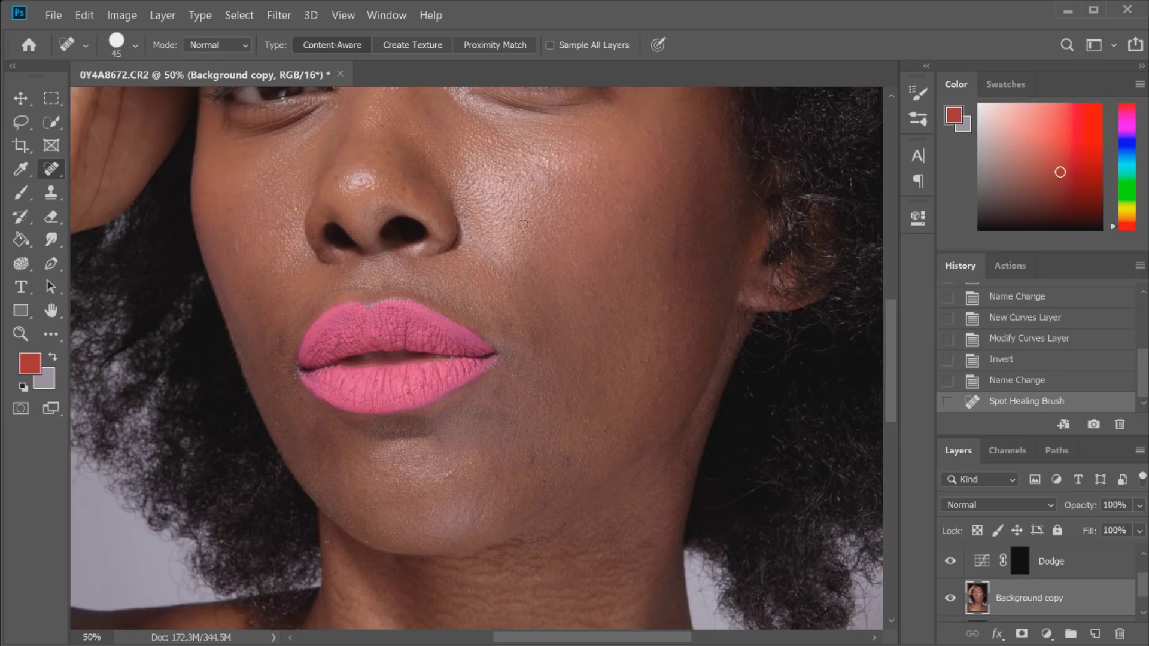
left_click_drag(510, 296, 518, 313)
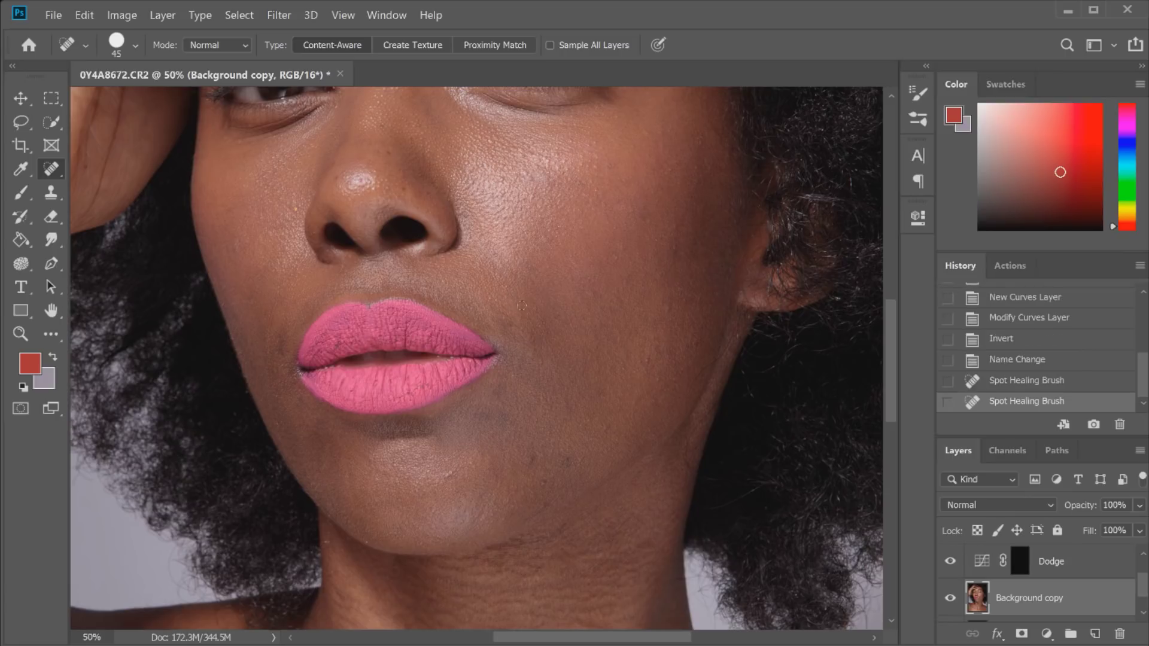
left_click(527, 314)
left_click(527, 429)
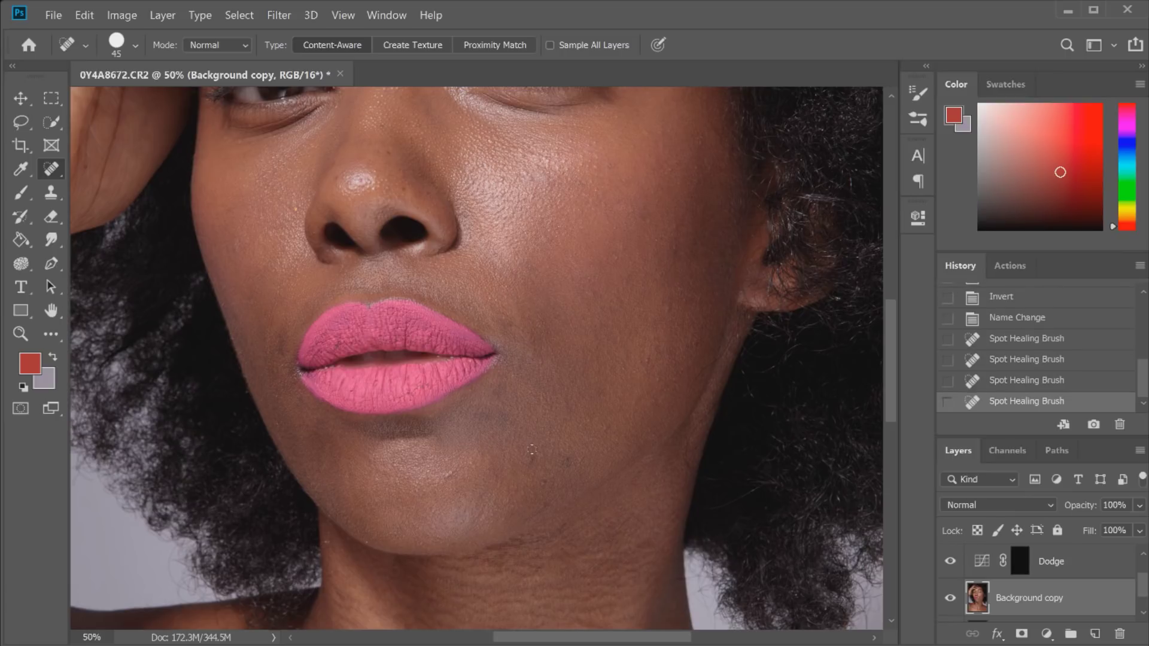
mouse_move(527, 467)
left_mouse_down()
mouse_move(526, 453)
mouse_move(573, 463)
left_mouse_up()
left_click(543, 482)
mouse_move(496, 395)
left_mouse_down()
mouse_move(503, 379)
mouse_move(516, 381)
mouse_move(542, 409)
left_mouse_up()
left_click(516, 373)
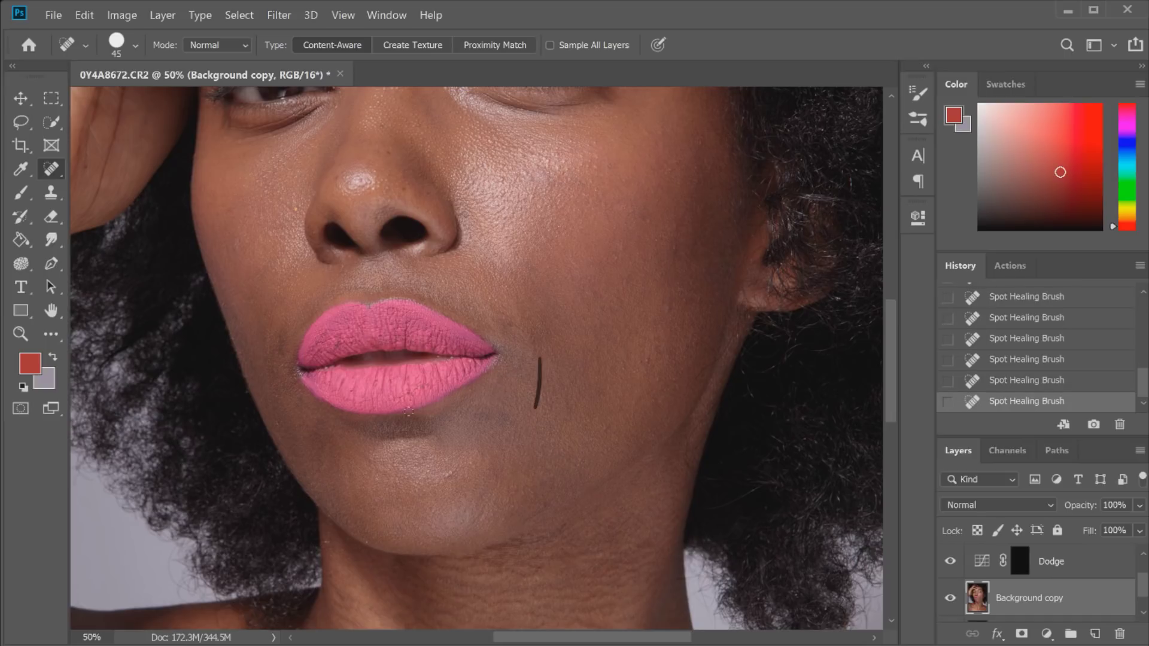
Step: Heal the blemishes on the cheek at the raised-hand side of the face
mouse_move(281, 346)
left_mouse_down()
mouse_move(279, 328)
mouse_move(267, 359)
left_mouse_up()
left_click_drag(294, 198, 296, 217)
left_click_drag(236, 238, 231, 259)
Step: Heal the spots on the ear-side cheek, from below the eye down towards the jaw
scroll(893, 296, "up", 3)
left_click_drag(547, 233, 558, 234)
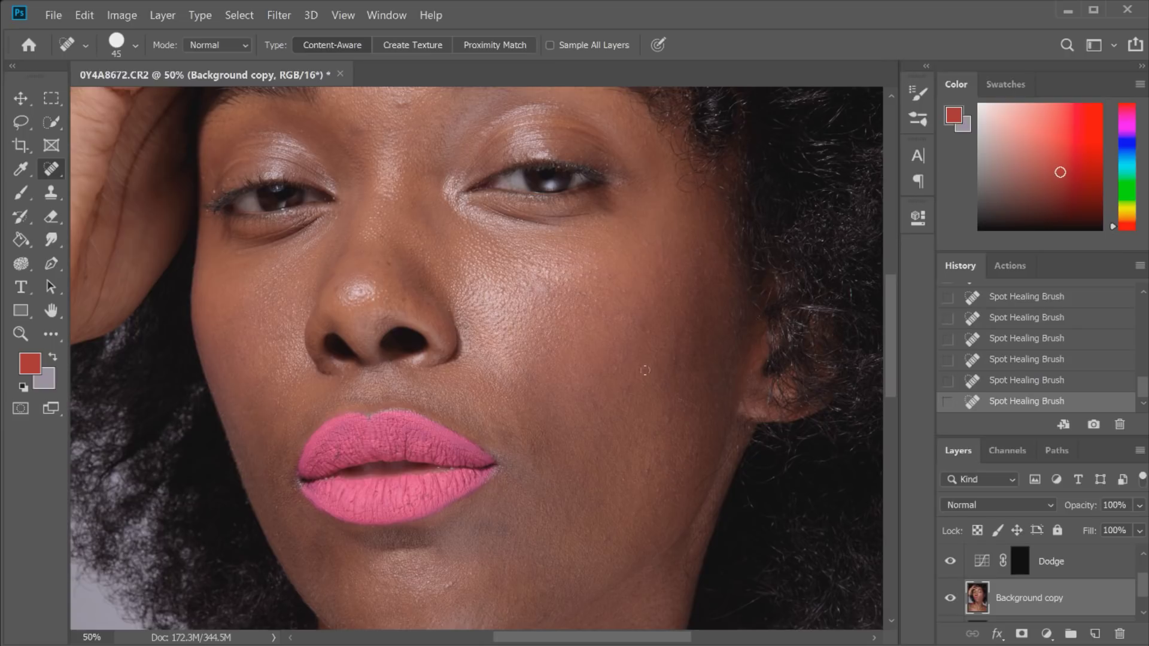
mouse_move(649, 334)
left_mouse_down()
mouse_move(674, 336)
mouse_move(674, 372)
left_mouse_up()
mouse_move(665, 410)
left_mouse_down()
mouse_move(647, 483)
mouse_move(628, 465)
left_mouse_up()
left_click_drag(657, 504, 657, 483)
Step: Heal the blemishes between the eyebrows and on the lower middle of the forehead
left_click_drag(893, 304, 893, 276)
left_click(358, 248)
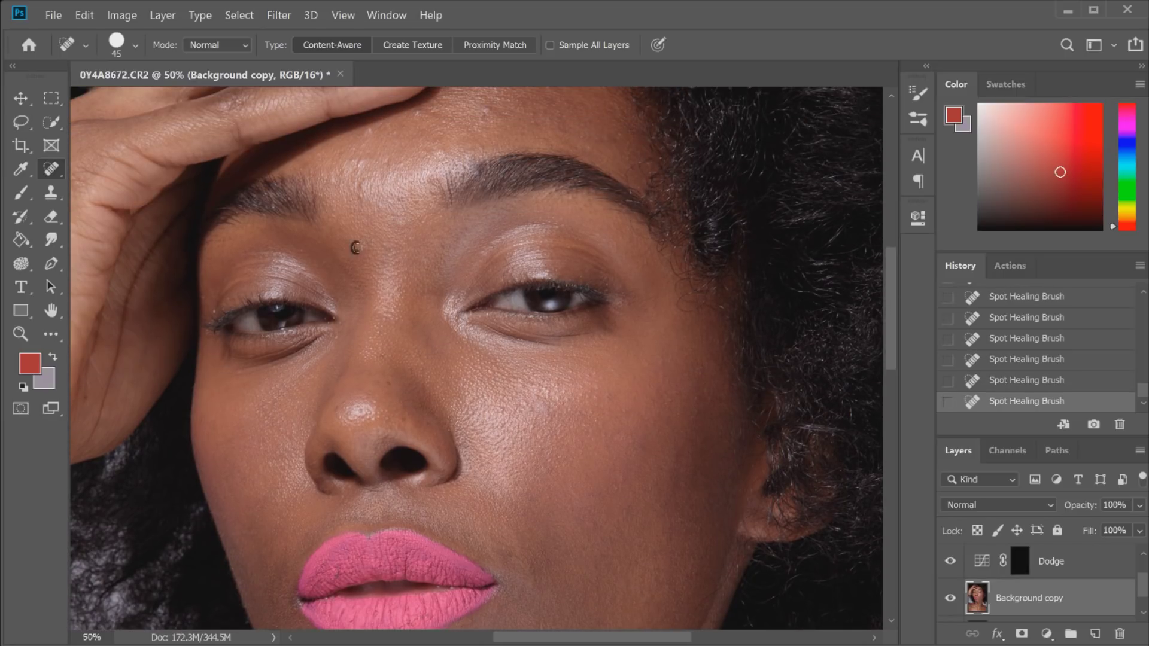
left_click_drag(395, 220, 410, 220)
left_click_drag(350, 252, 347, 239)
left_click_drag(363, 180, 363, 208)
mouse_move(360, 157)
left_mouse_down()
mouse_move(359, 179)
mouse_move(388, 168)
mouse_move(386, 178)
mouse_move(364, 198)
mouse_move(331, 189)
left_mouse_up()
left_click_drag(344, 150, 332, 167)
left_click_drag(398, 192, 421, 201)
Step: Heal the blemishes on the upper forehead, from beside the fingertips to the hairline
scroll(891, 275, "up", 3)
left_click_drag(491, 182, 479, 202)
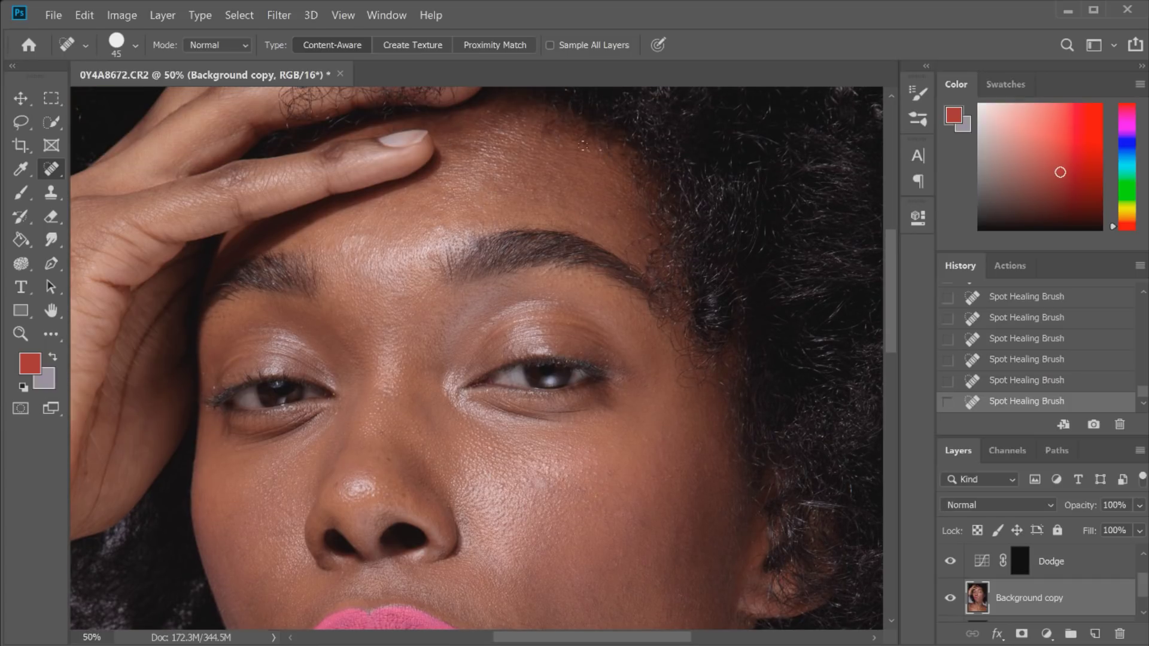
left_click_drag(576, 209, 621, 216)
left_click_drag(451, 146, 481, 154)
left_click_drag(518, 196, 541, 205)
Step: Heal the remaining blemish on the lower ear-side cheek near the mouth and check the whole portrait
scroll(436, 169, "down", 2)
left_click_drag(890, 297, 890, 331)
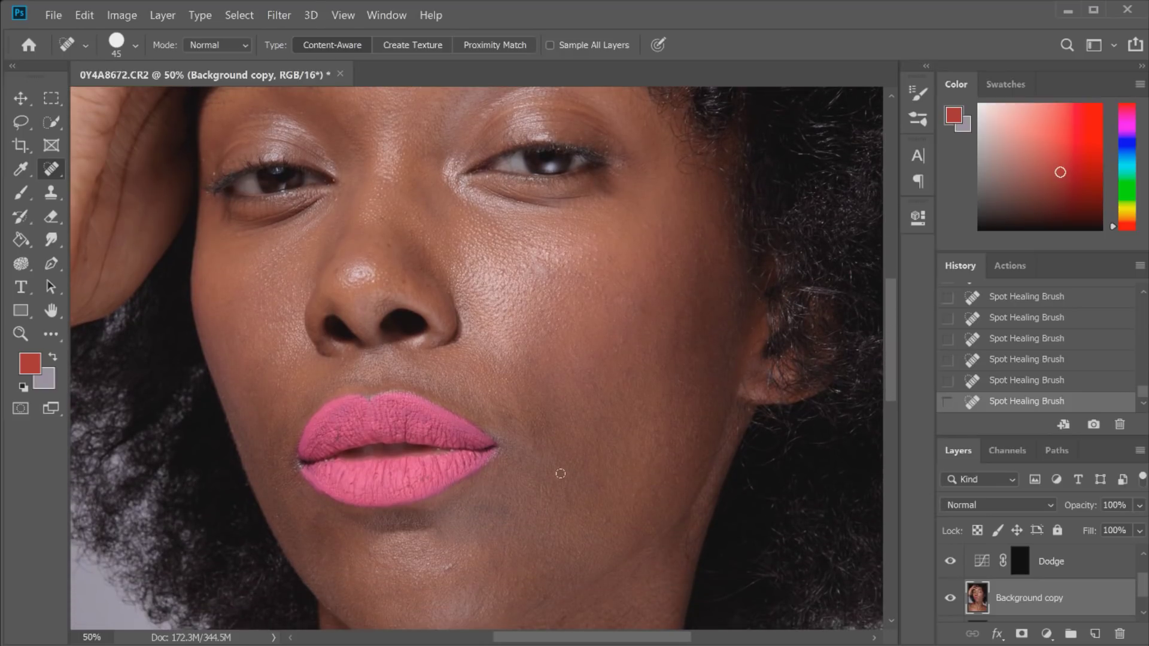
left_click_drag(573, 508, 561, 474)
scroll(892, 339, "up", 2)
key("ctrl+minus")
key("ctrl+minus")
key("ctrl+minus")
key("ctrl+minus")
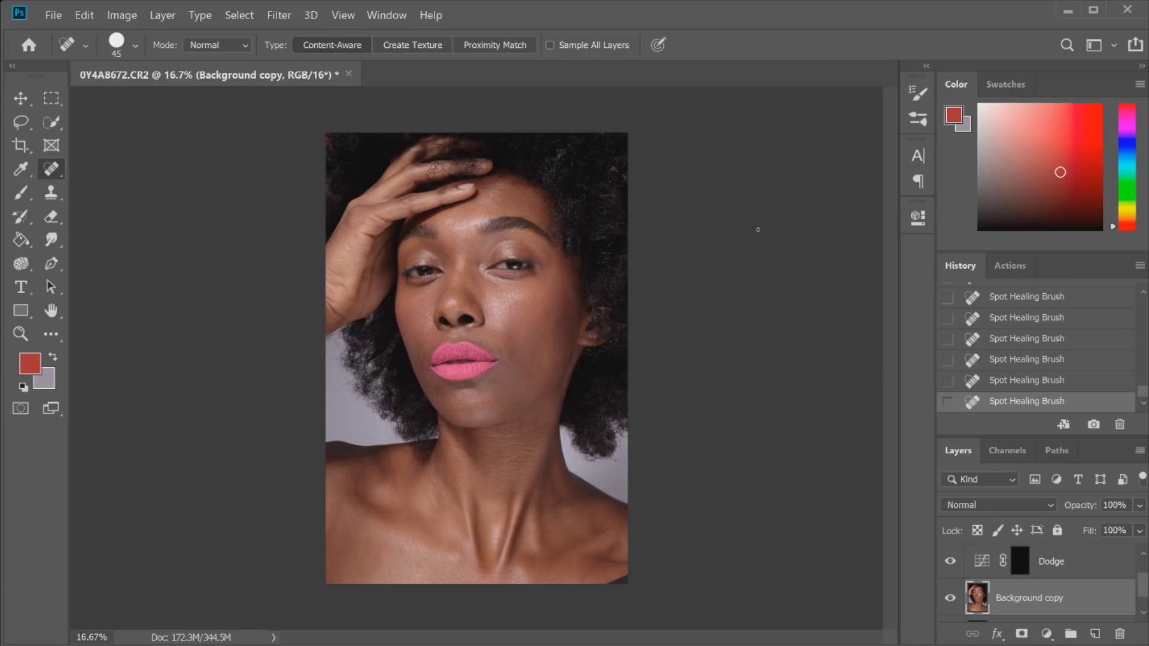
Step: Select the Burn layer's mask and set up the soft white Brush with a size of 36 px and a flow of 1%
key("ctrl+plus")
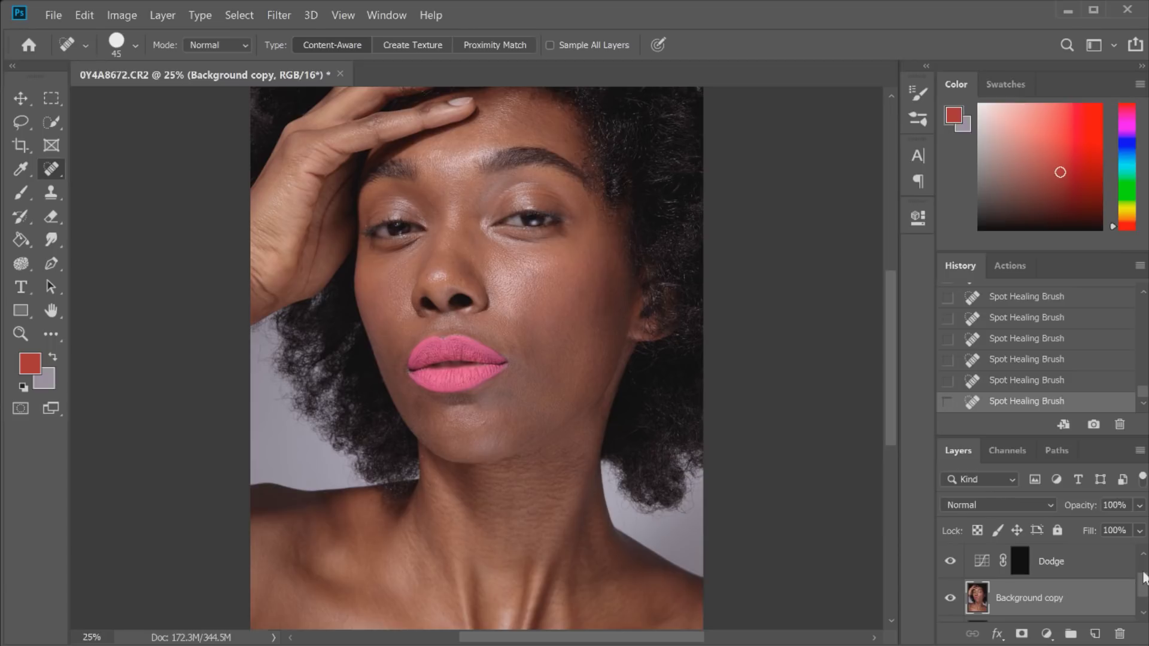
scroll(1107, 593, "up", 1)
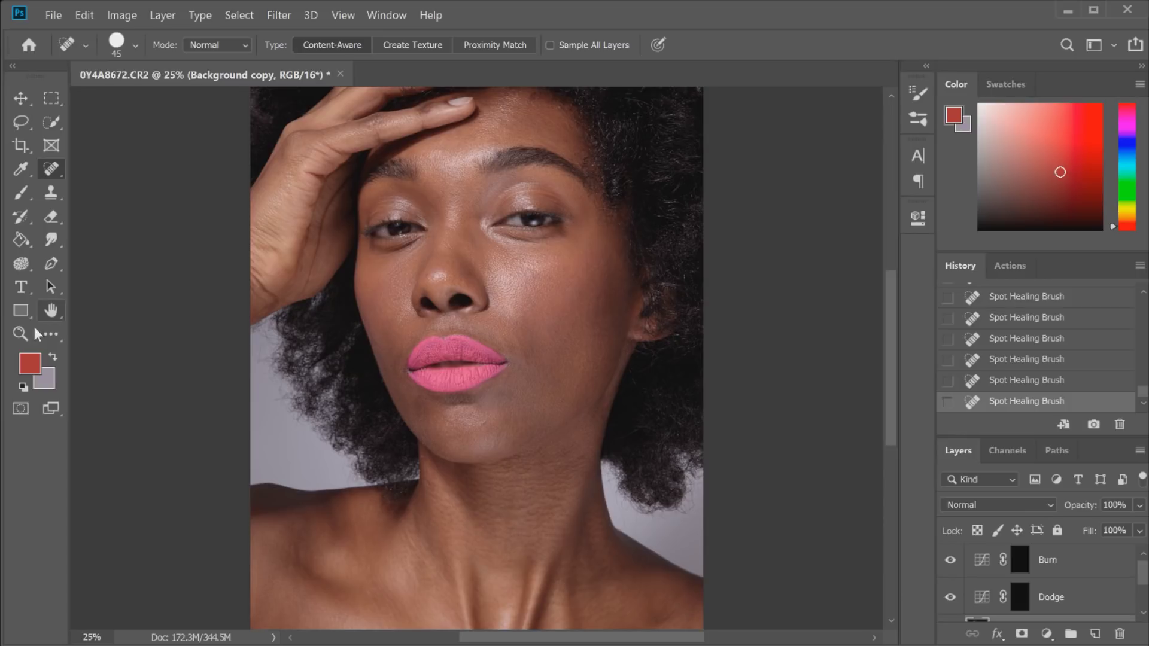
left_click(20, 334)
left_click_drag(503, 344, 557, 337)
left_click(557, 336)
left_click(536, 361)
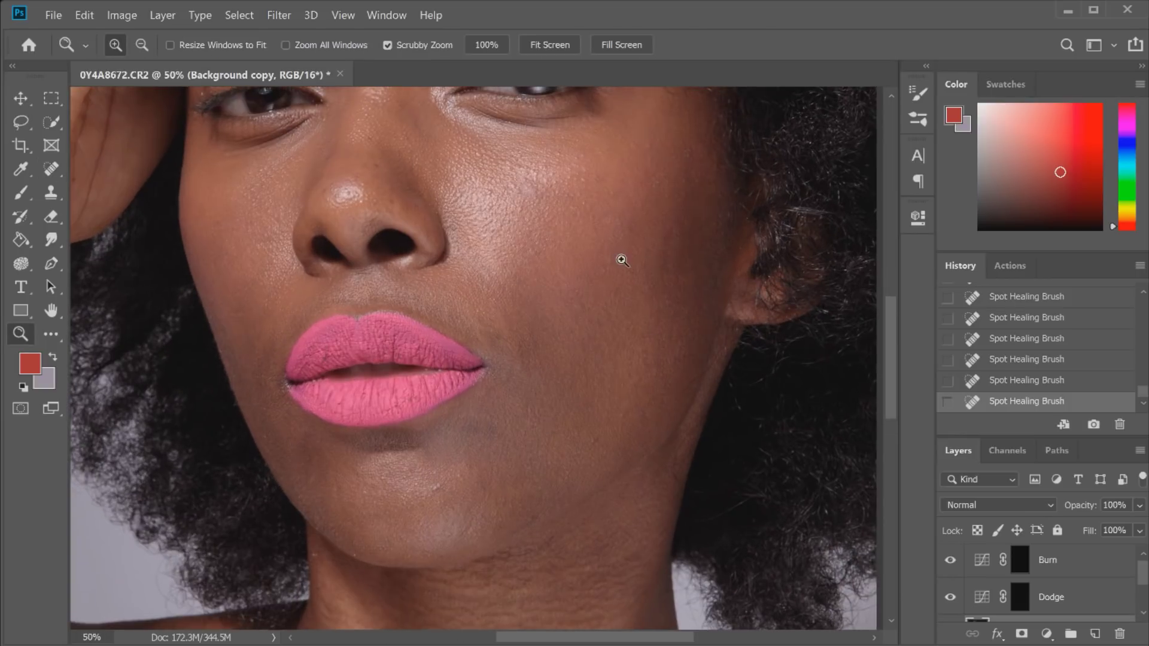
left_click(1048, 562)
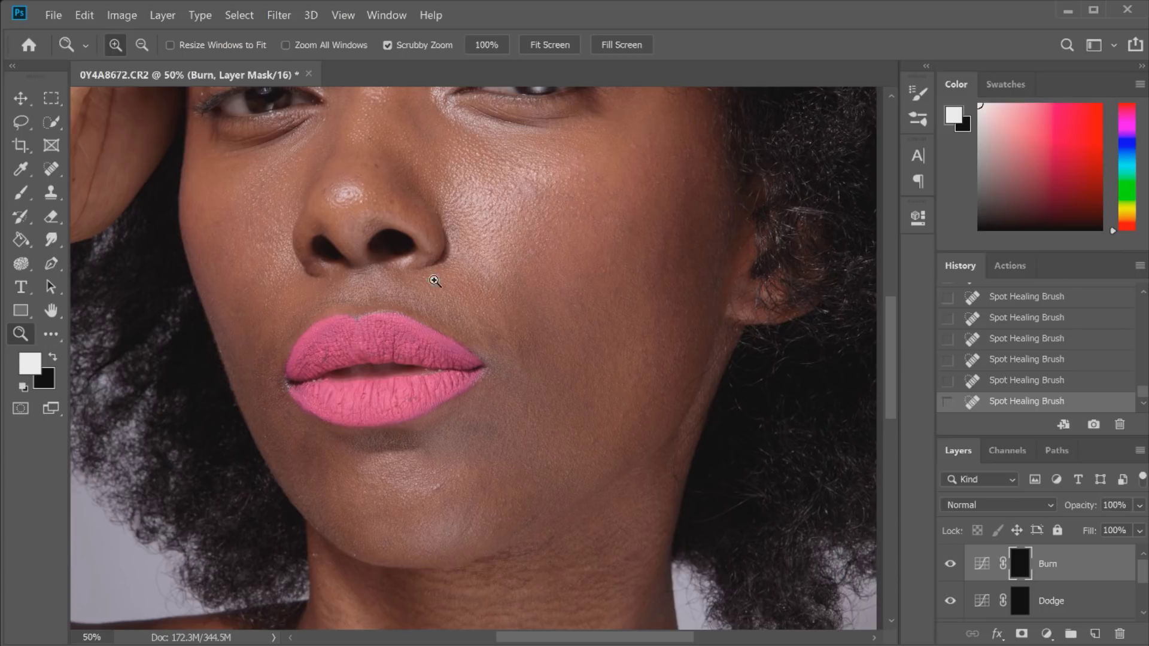
key("b")
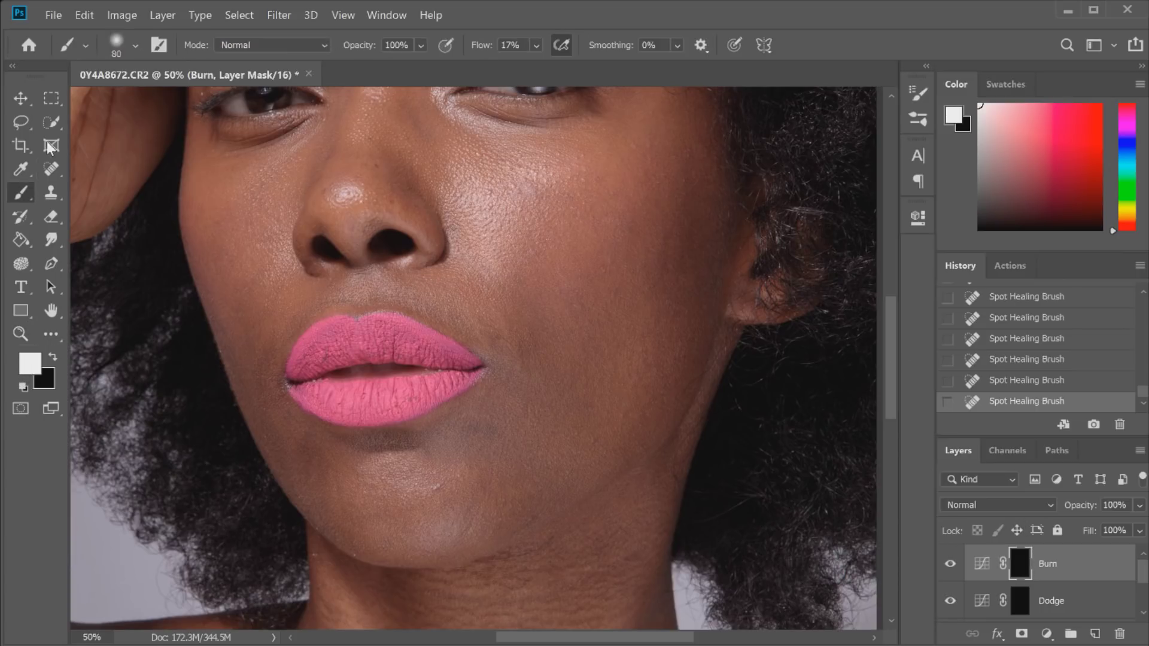
left_click(135, 46)
left_click(120, 97)
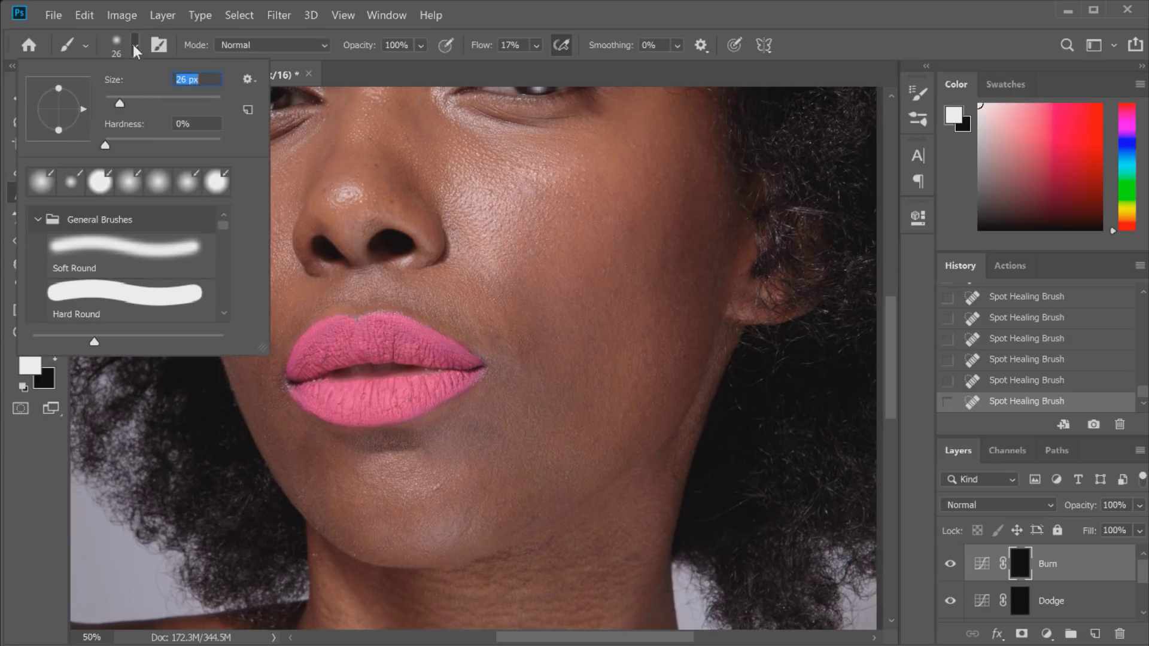
left_click(124, 100)
left_click(534, 44)
left_click(545, 54)
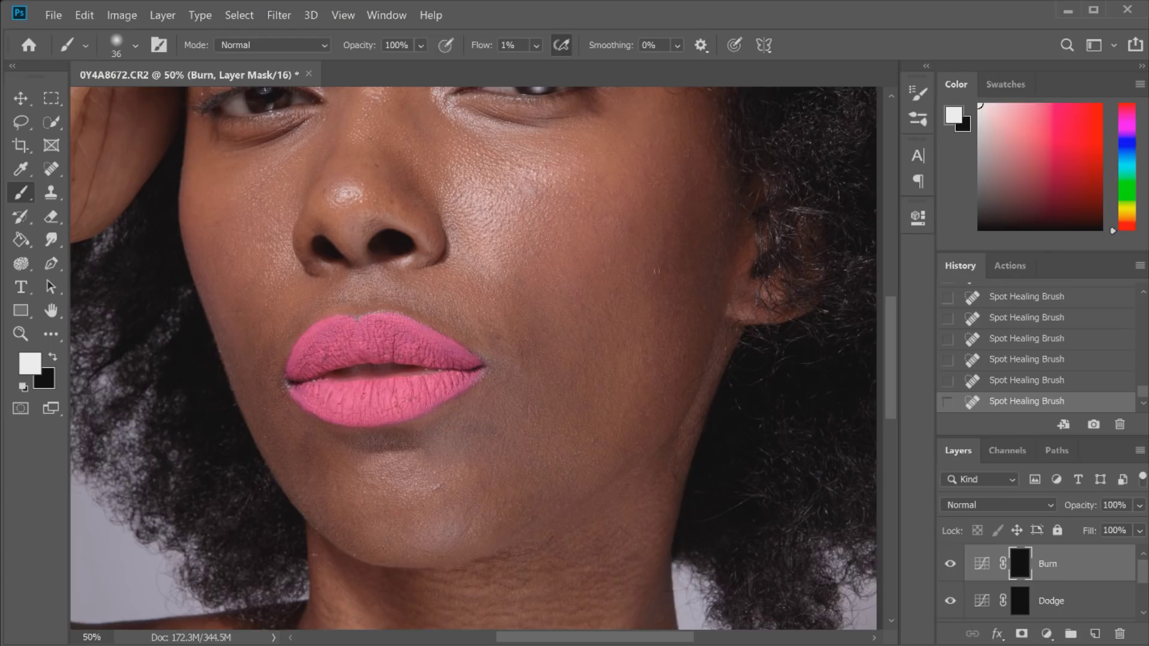
Step: Paint on the Burn mask over the uneven bright patches on the ear-side cheek, in front of the ear
left_click_drag(661, 234, 666, 269)
mouse_move(686, 221)
left_mouse_down()
mouse_move(672, 266)
mouse_move(689, 275)
mouse_move(683, 255)
mouse_move(672, 278)
mouse_move(680, 286)
mouse_move(671, 252)
left_mouse_up()
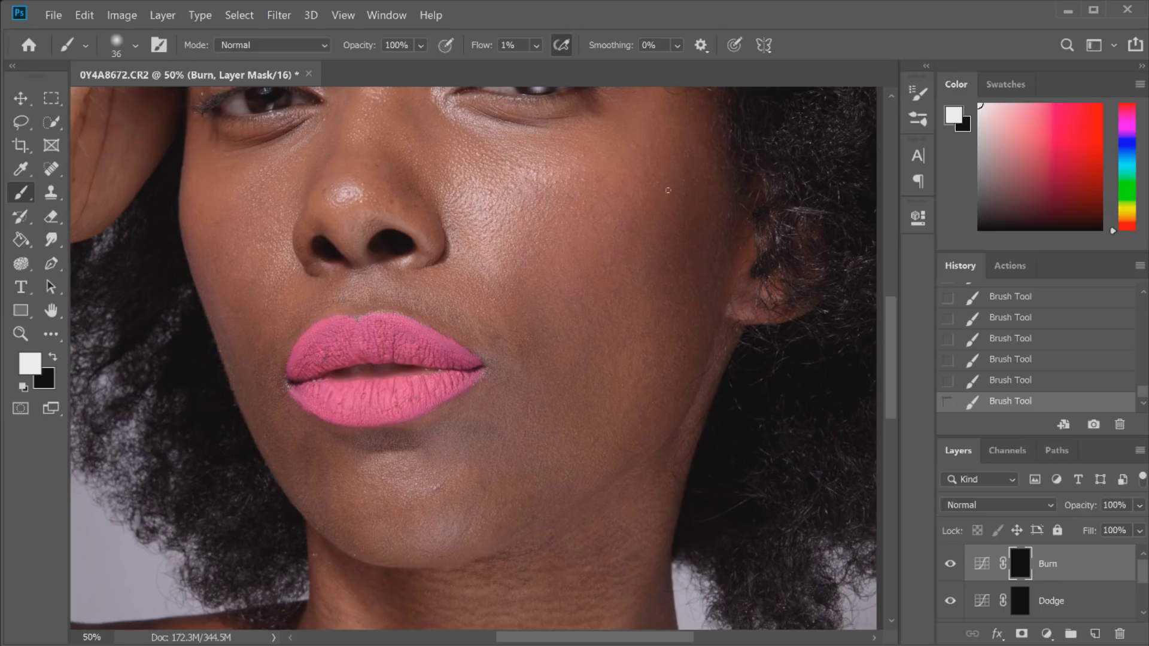
scroll(718, 186, "up", 3)
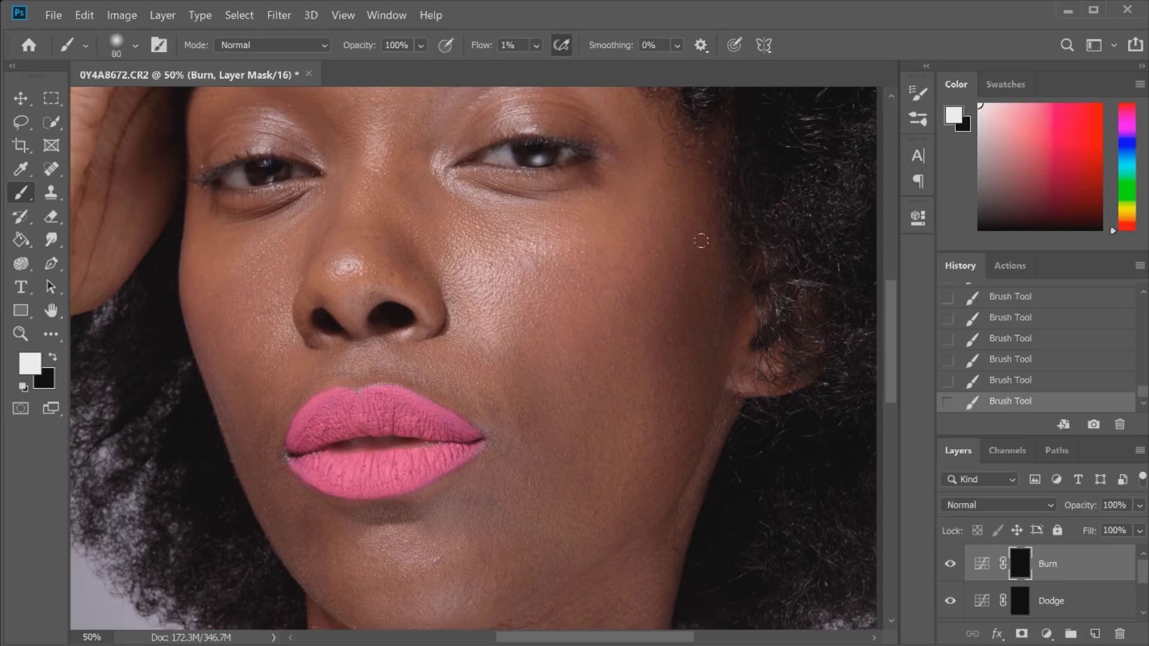
Step: Burn further bright patches across the ear-side cheek and temple, varying the brush size to suit each patch and ending at 30 px
key("bracketright")
key("bracketright")
key("bracketright")
key("bracketright")
key("bracketright")
key("bracketright")
key("bracketright")
key("bracketright")
key("bracketleft")
key("bracketleft")
key("bracketleft")
key("bracketleft")
key("bracketleft")
key("bracketleft")
key("bracketleft")
key("bracketleft")
key("bracketleft")
key("bracketright")
key("bracketright")
key("bracketright")
key("bracketright")
key("bracketright")
key("bracketright")
key("bracketright")
key("bracketright")
key("bracketleft")
key("bracketleft")
key("bracketleft")
key("bracketleft")
Step: Paint on the Dodge mask over the dark patches beside the mouth and across the ear-side cheek up to below the eye
left_click(1061, 602)
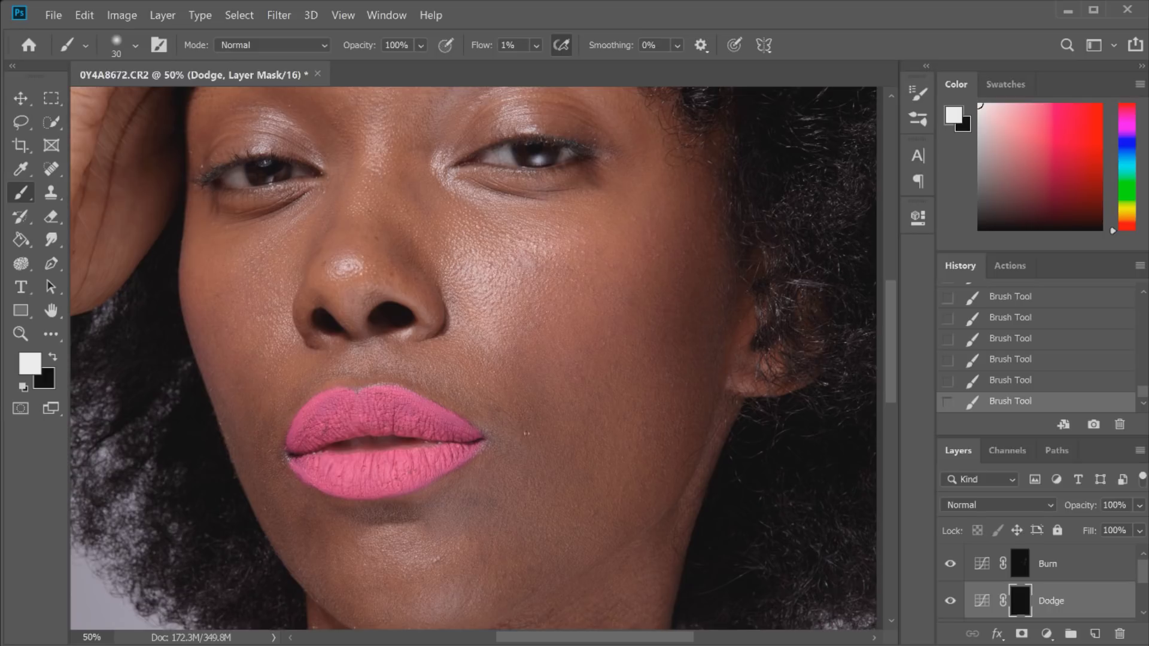
left_click(491, 400)
left_click_drag(660, 395, 618, 360)
scroll(891, 310, "up", 2)
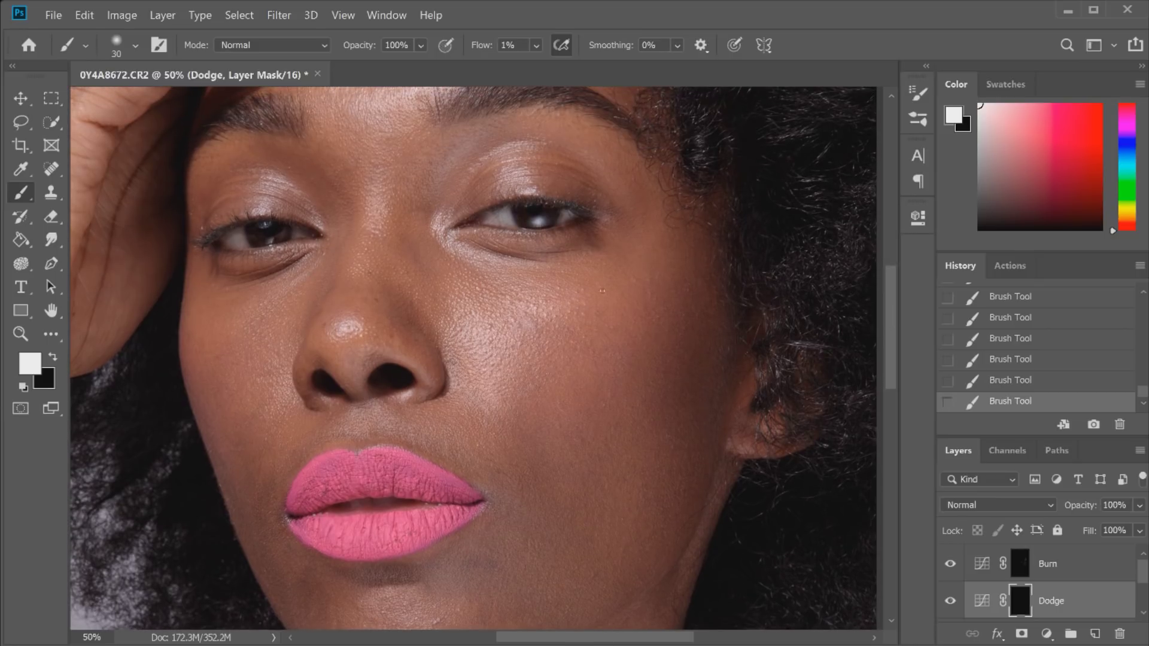
left_click_drag(537, 315, 531, 318)
scroll(873, 329, "down", 3)
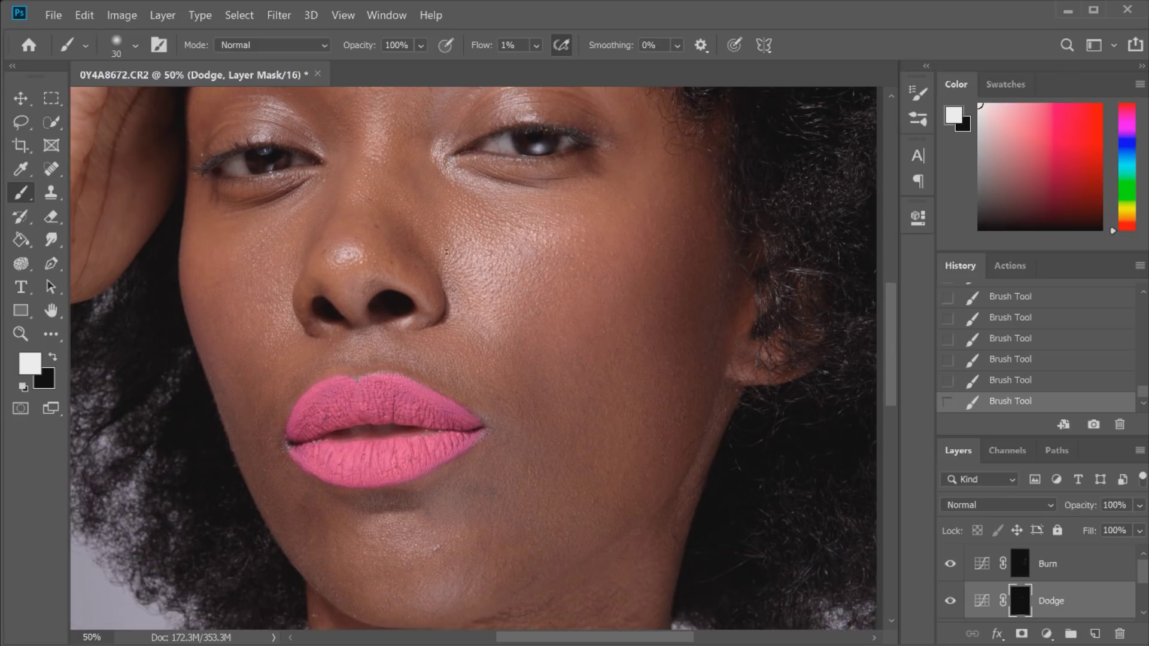
Step: Even out the tones around the mouth, chin and cheeks by alternating brushwork between the Burn and Dodge masks
left_click(1064, 564)
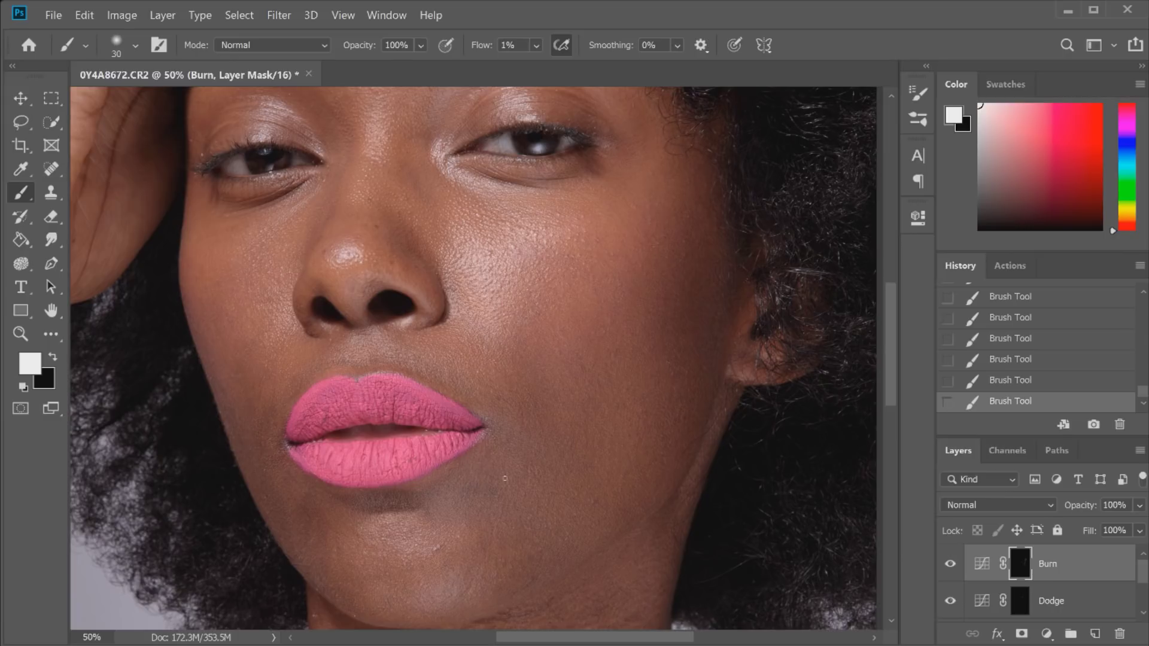
key("alt+bracketleft")
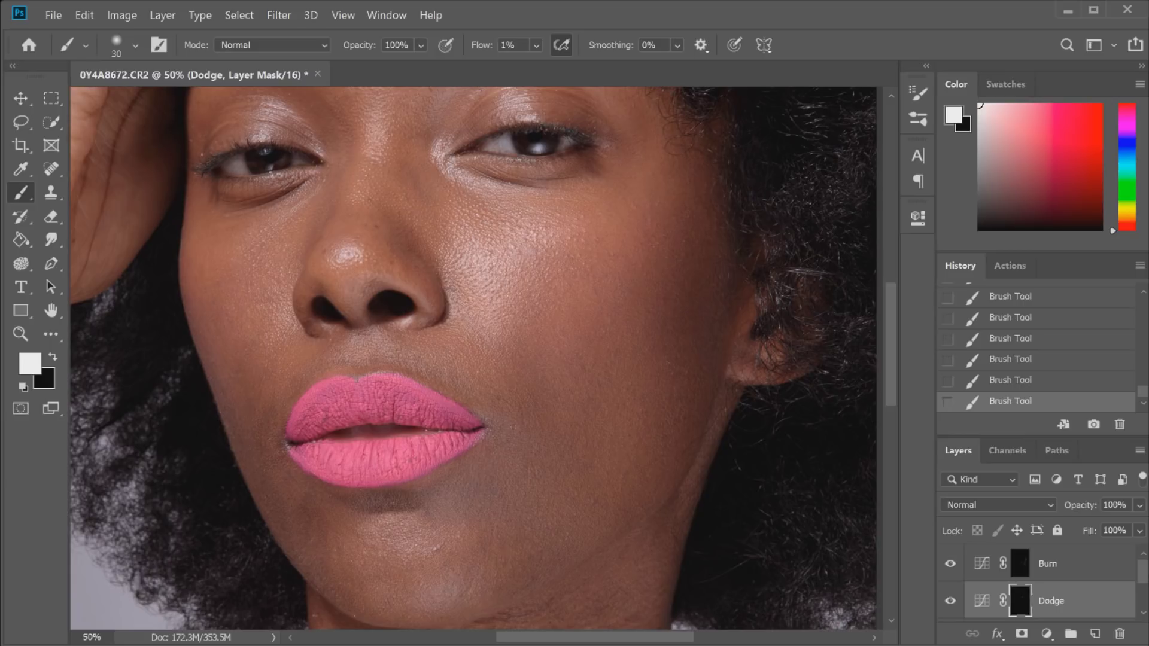
key("alt+bracketright")
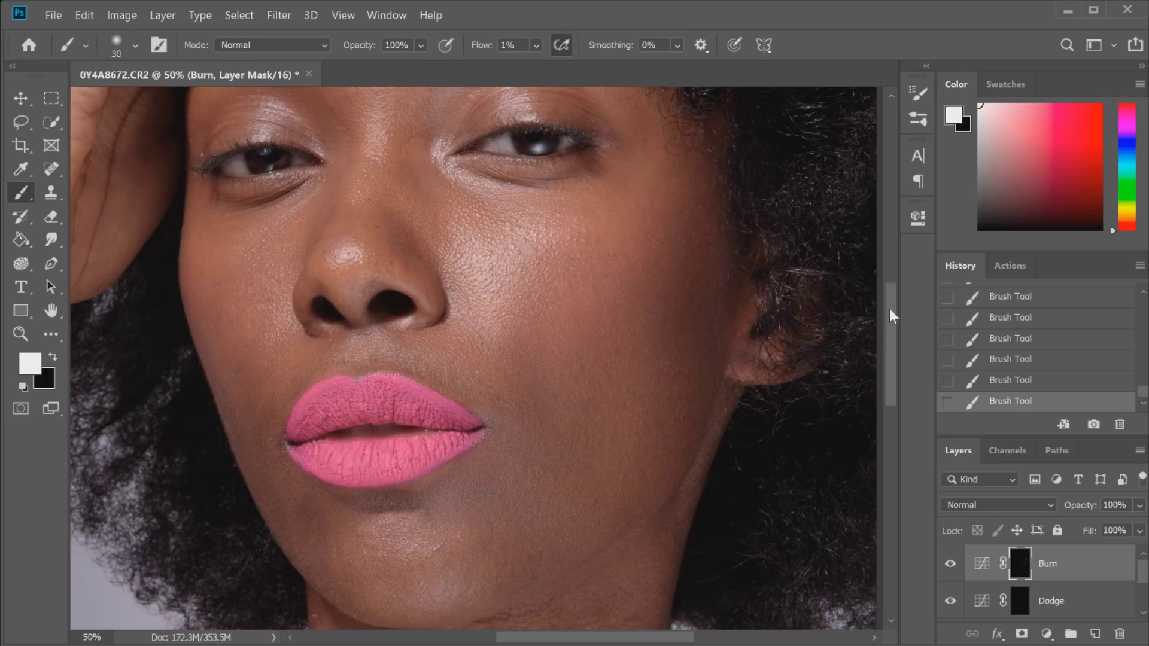
left_click_drag(891, 316, 892, 340)
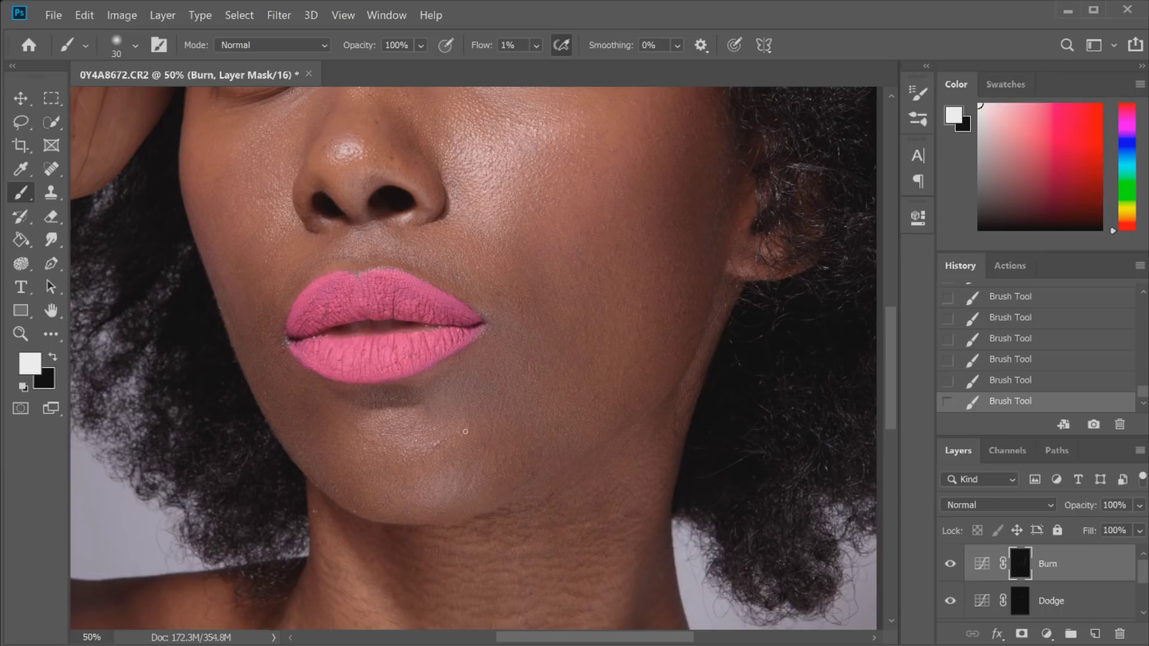
scroll(431, 446, "up", 3)
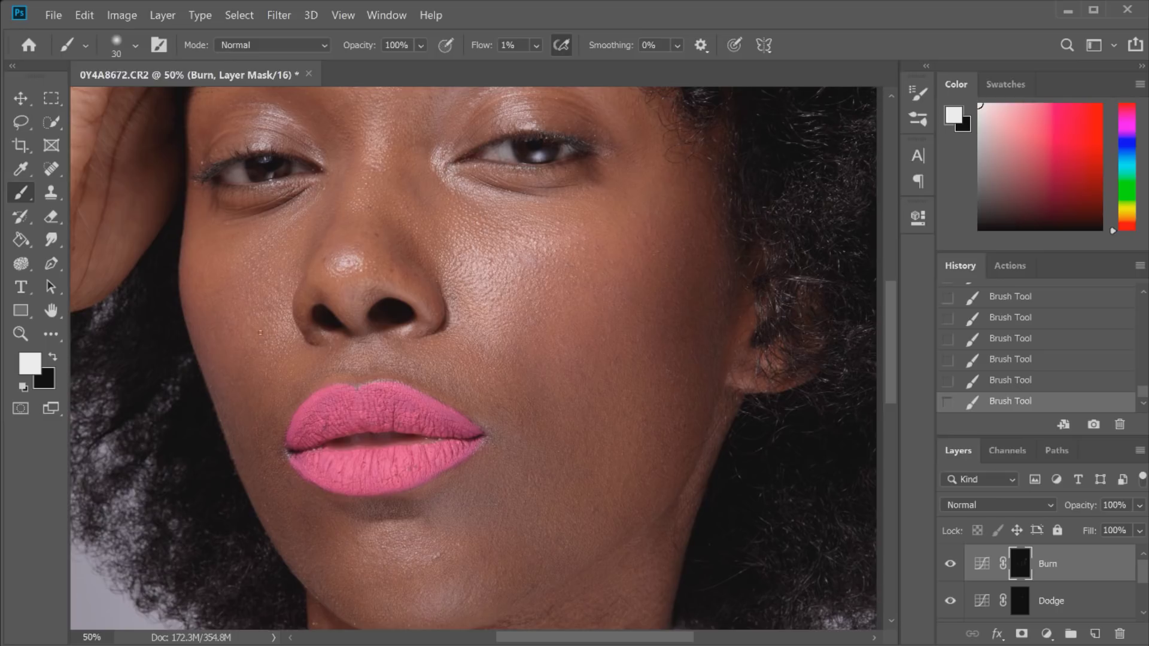
key("alt+bracketleft")
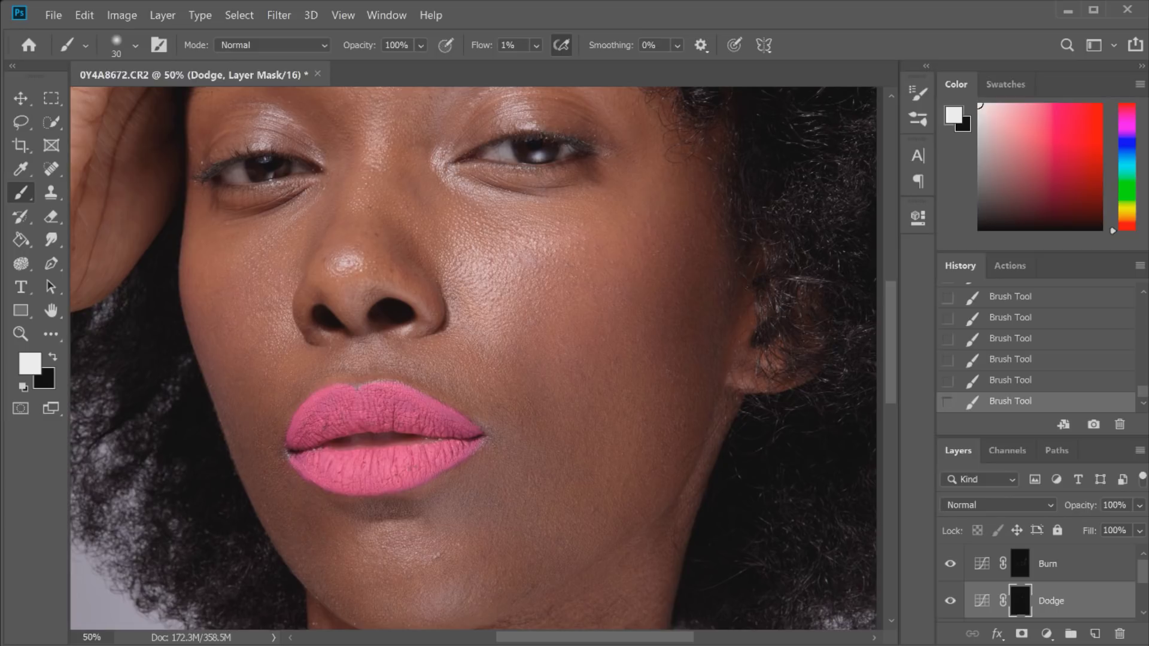
key("alt+bracketright")
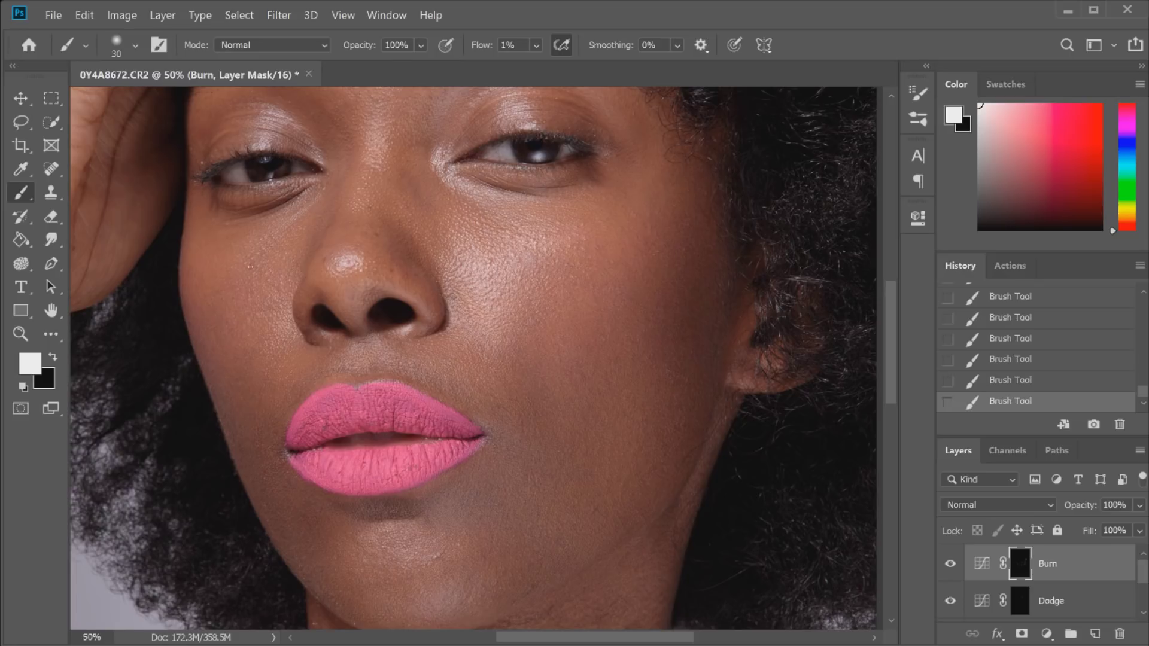
Step: Even out the forehead above the eyebrows, painting mainly on the Dodge mask and switching to the Burn mask where needed
scroll(431, 127, "up", 5)
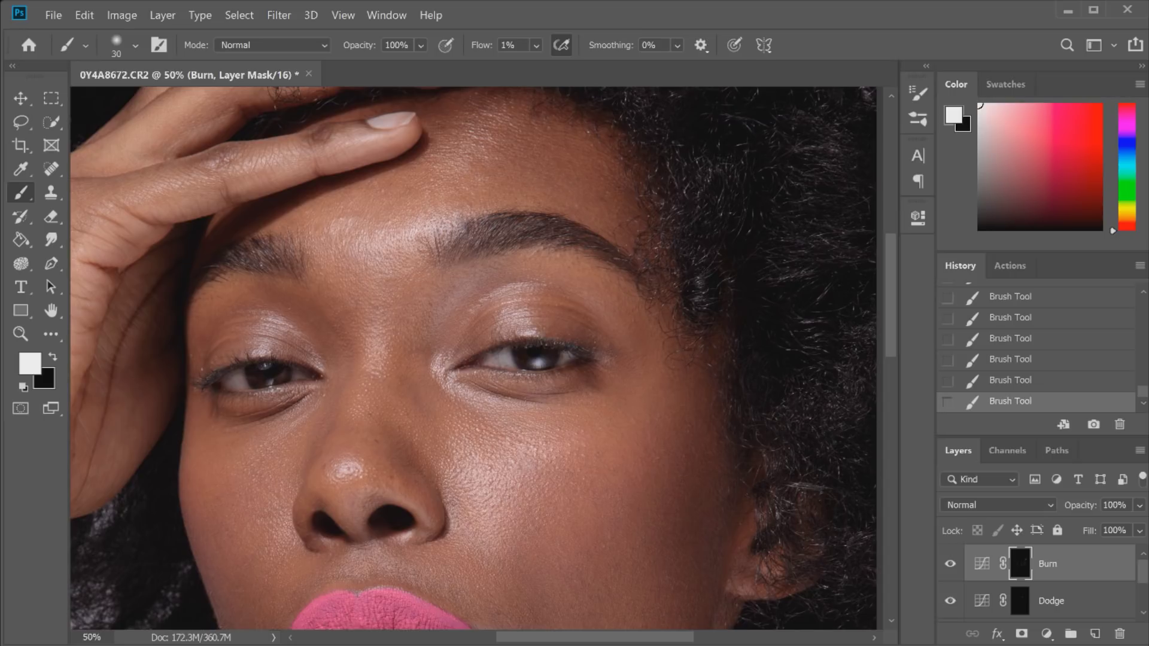
left_click(1054, 600)
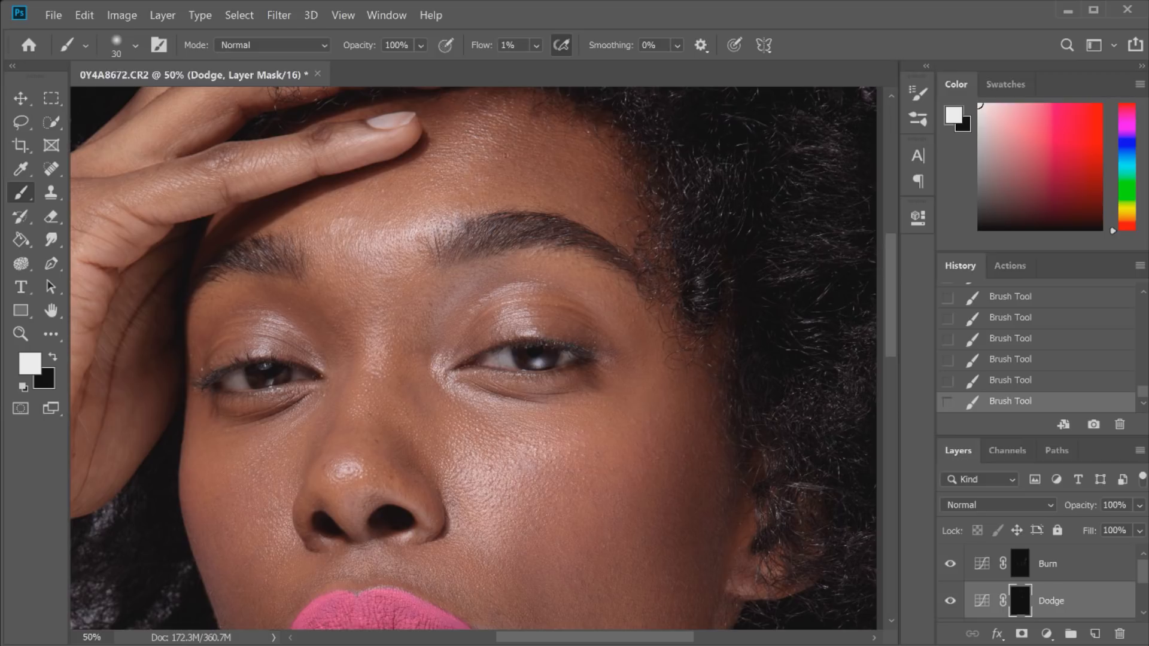
left_click(449, 213)
key("alt+bracketright")
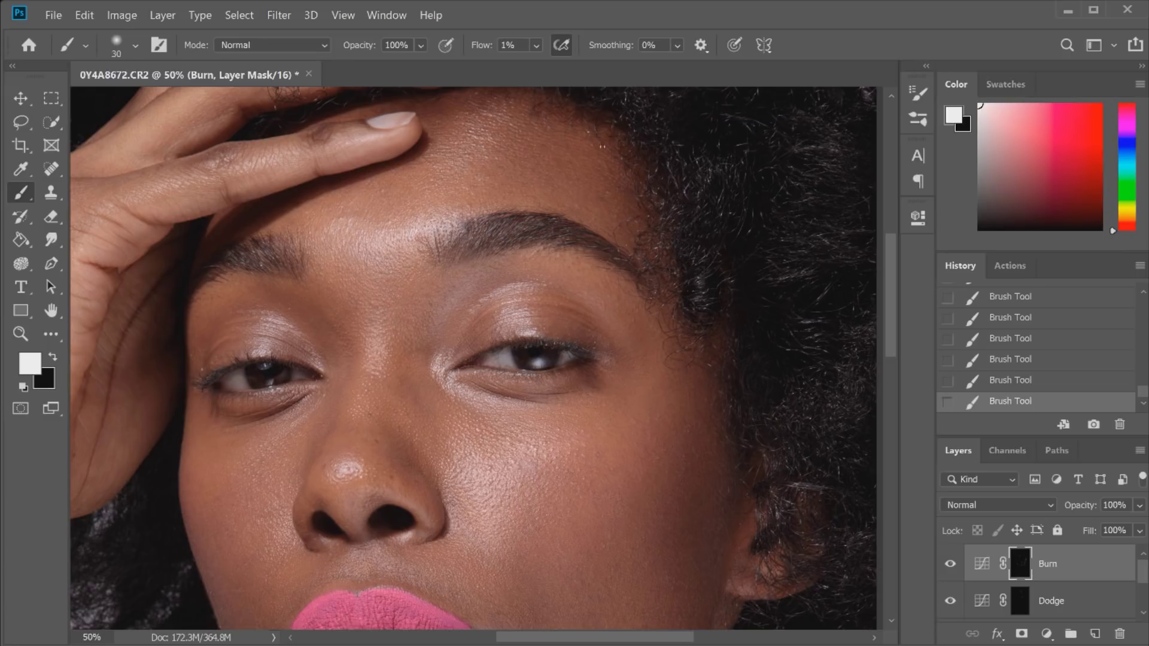
left_click(1066, 599)
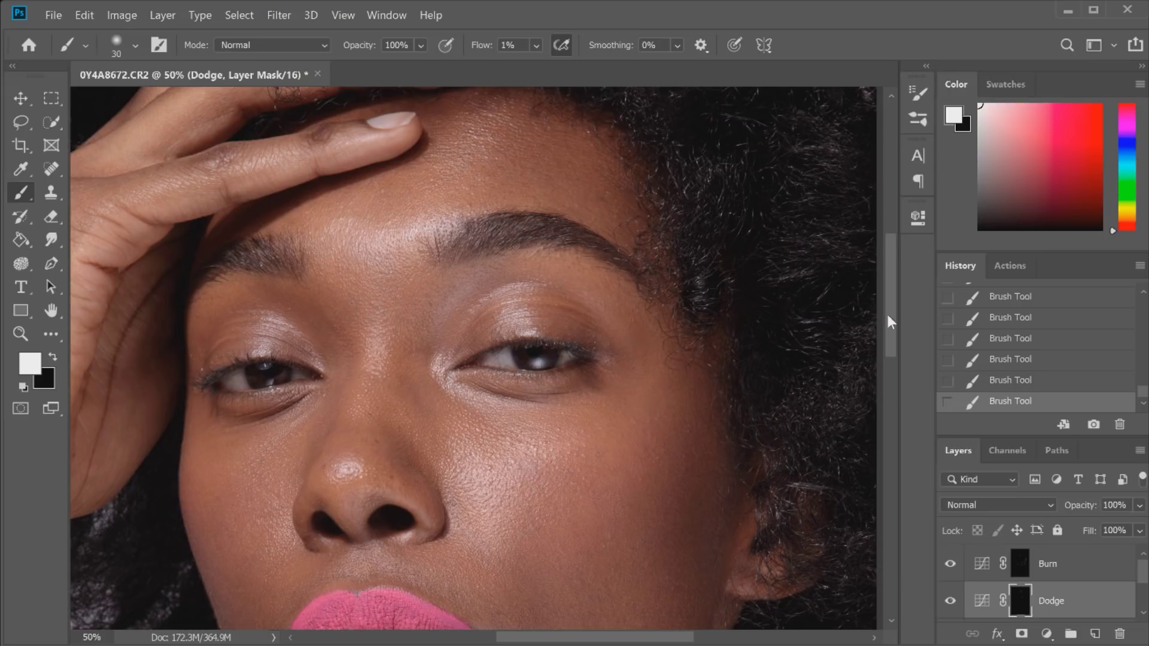
Step: Paint on the Burn mask over the bright areas beside the inner eyebrow and across the neck
scroll(371, 265, "down", 3)
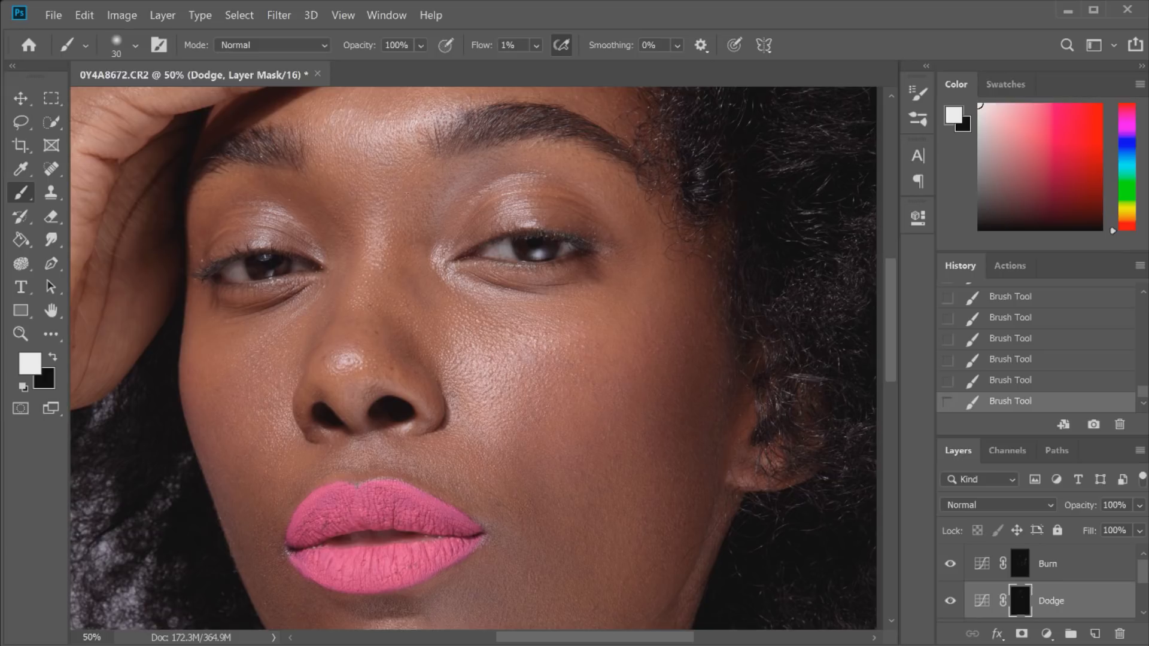
key("alt+bracketright")
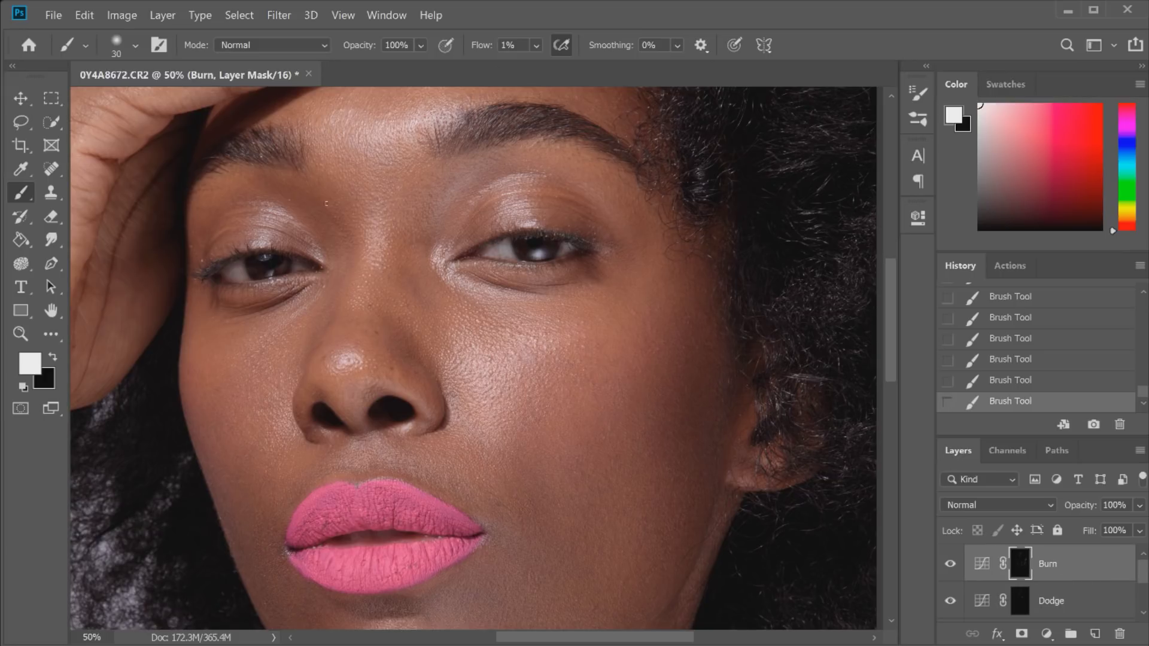
scroll(452, 390, "down", 10)
mouse_move(525, 466)
left_mouse_down()
mouse_move(550, 467)
mouse_move(358, 430)
left_mouse_up()
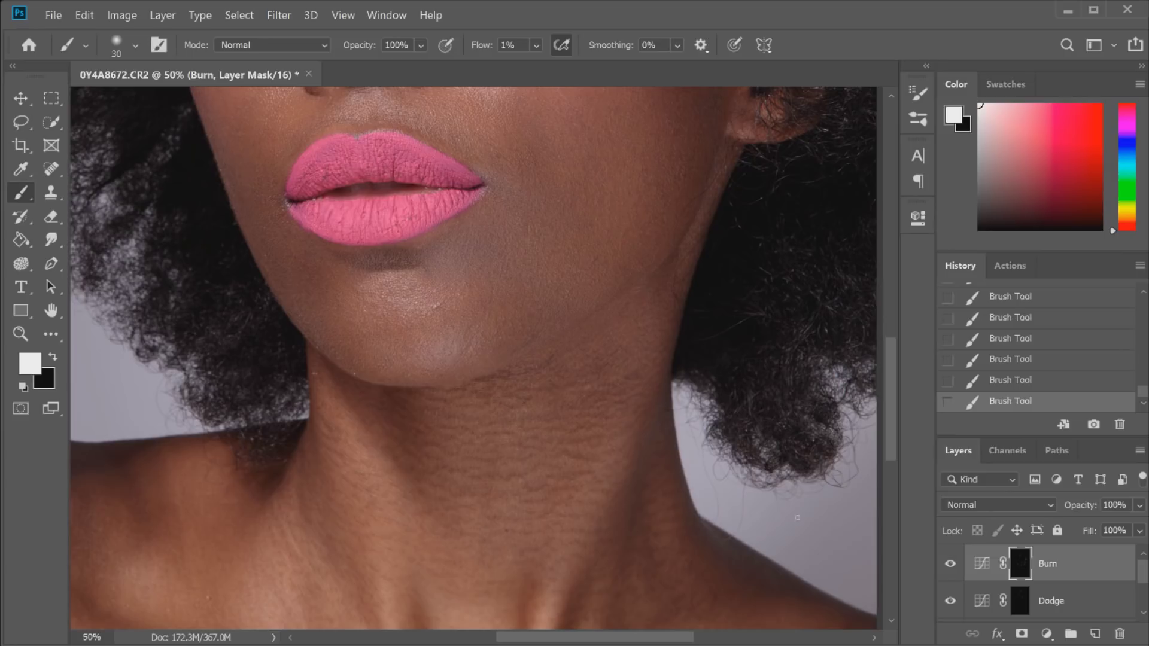
Step: Paint on the Dodge mask over the dark creases on the neck below the jaw and along the jawline
key("alt+bracketleft")
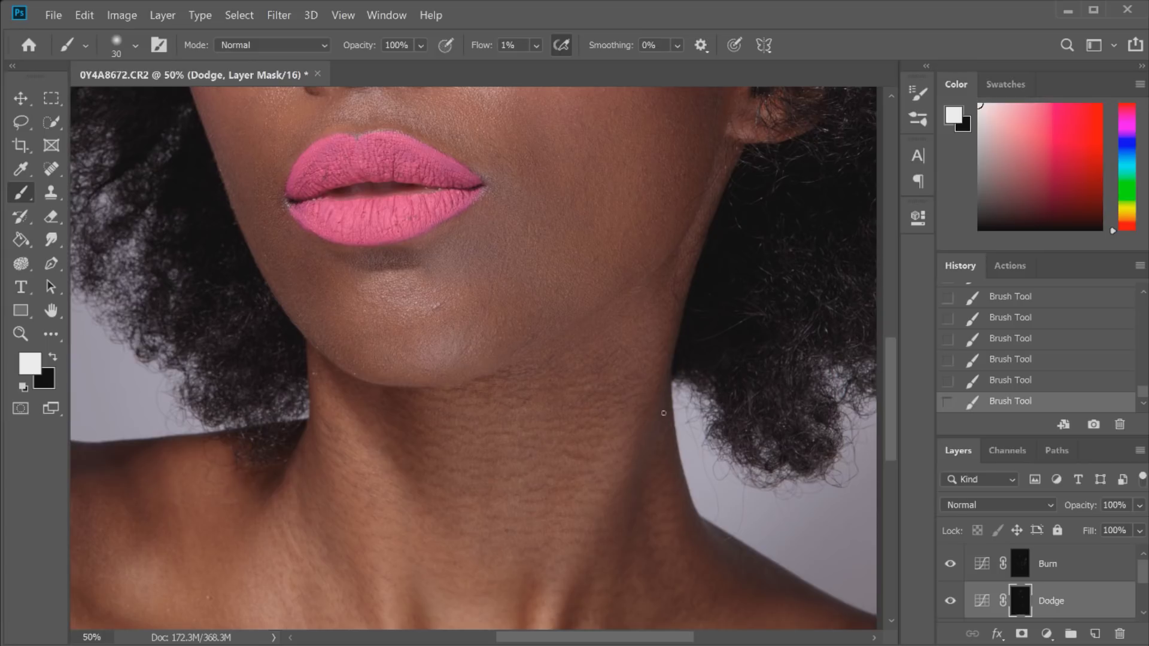
mouse_move(588, 459)
left_mouse_down()
mouse_move(469, 379)
mouse_move(505, 383)
left_mouse_up()
scroll(668, 352, "up", 3)
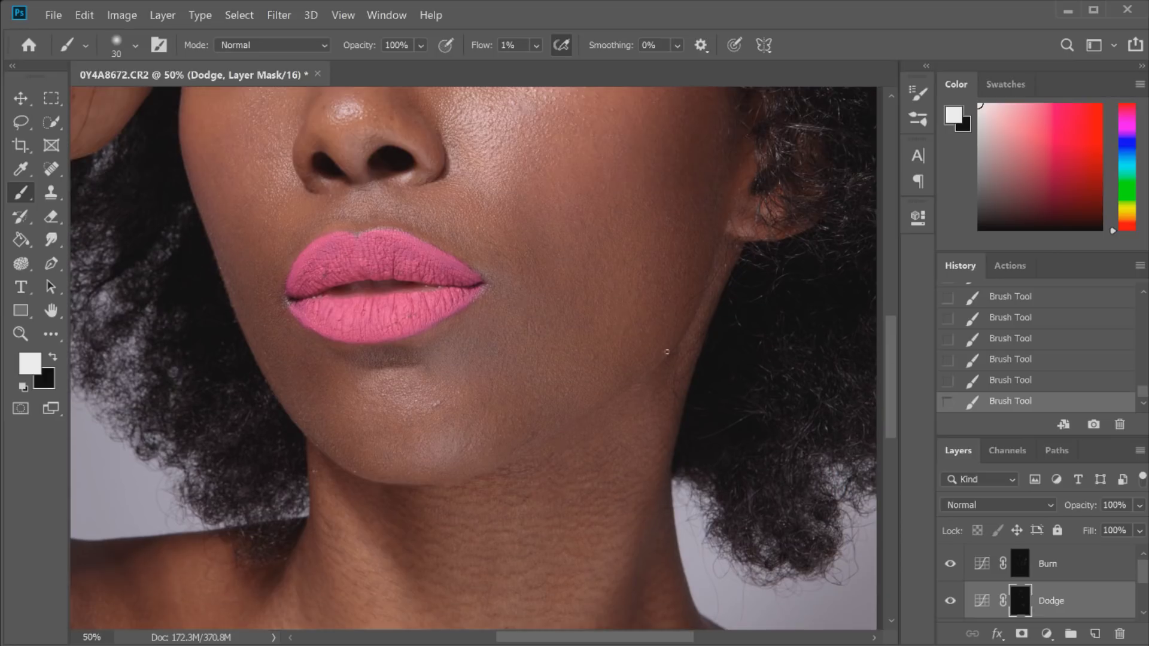
left_click_drag(888, 327, 901, 279)
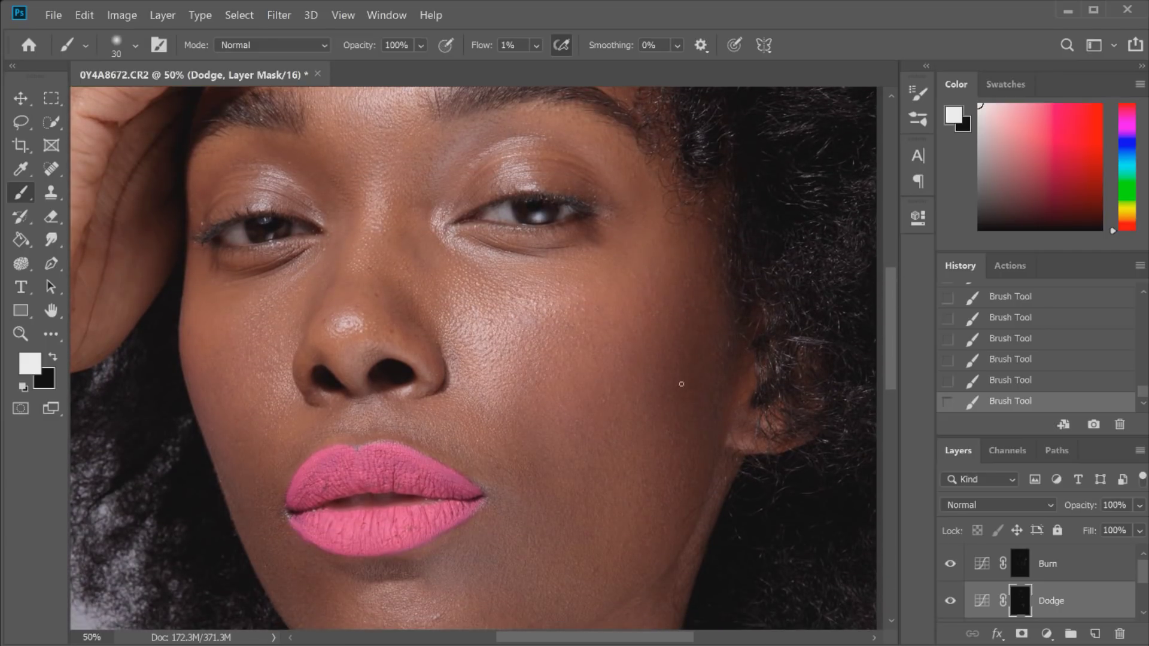
Step: Heal the small blemishes on the chin with the Spot Healing Brush on the Background copy layer
scroll(1118, 590, "down", 2)
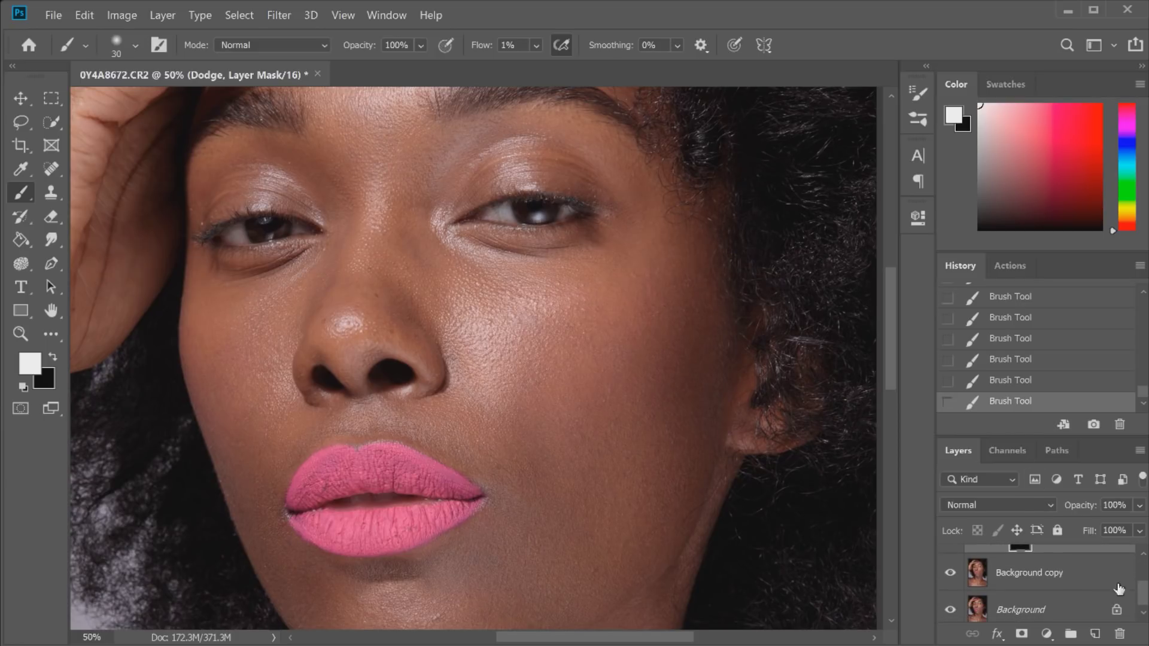
left_click(1104, 572)
key("j")
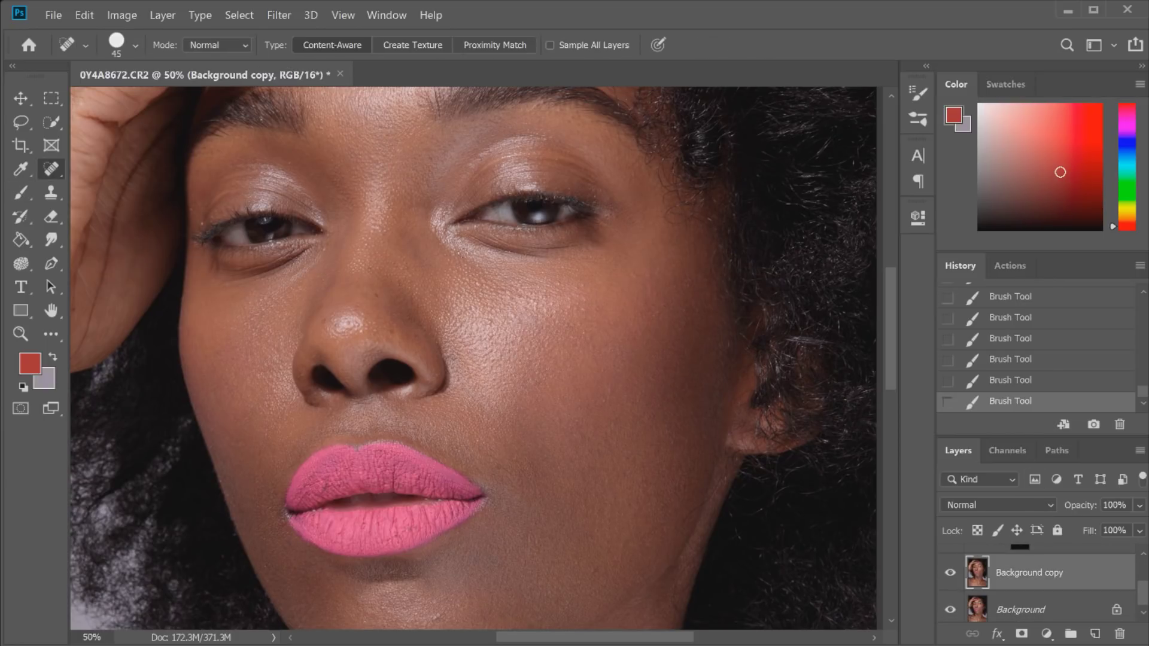
left_click(440, 617)
left_click(435, 600)
left_click(434, 617)
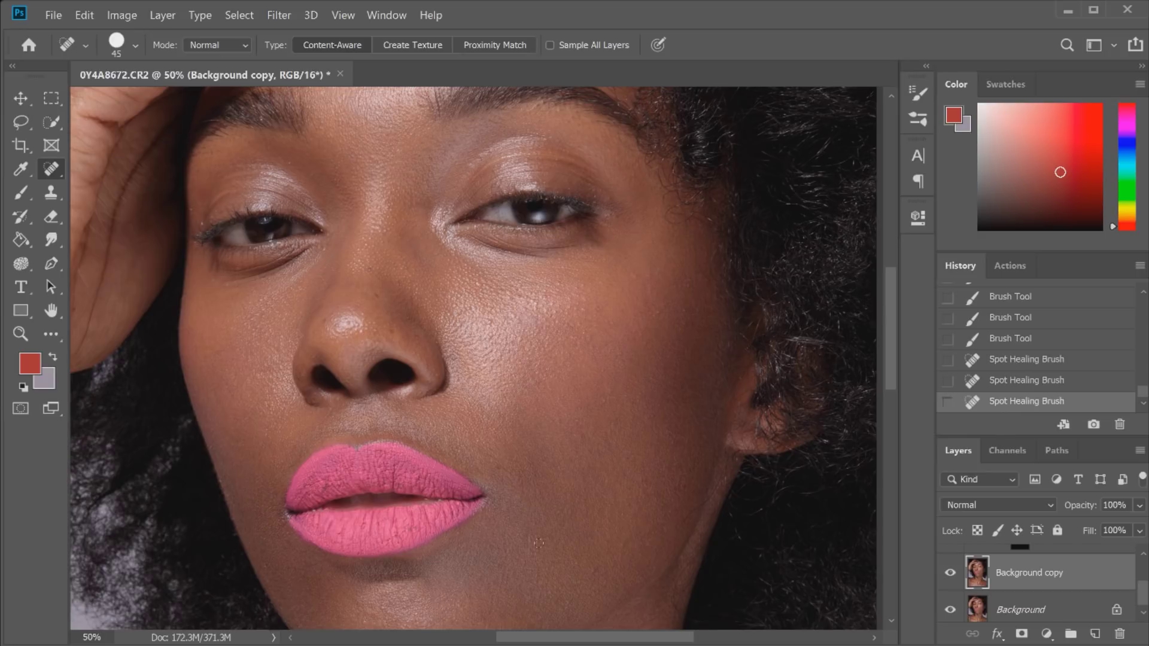
Step: Heal the remaining spots on the lower ear-side cheek beside the corner of the mouth
left_click(529, 550)
left_click(539, 542)
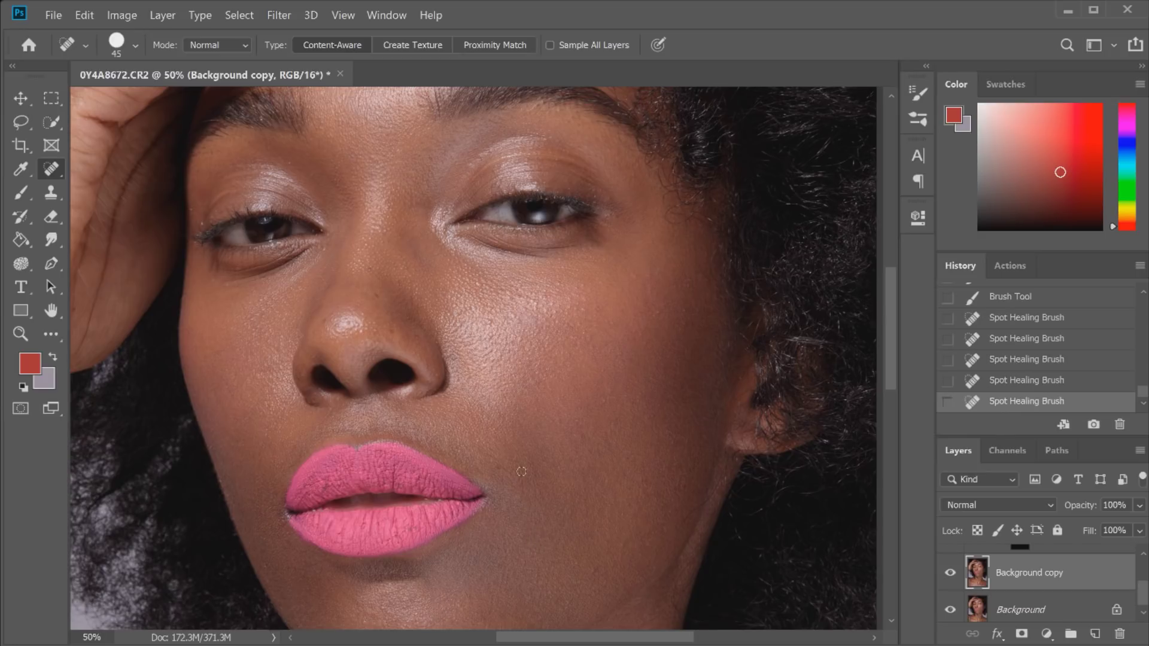
left_click_drag(521, 494, 523, 473)
left_click_drag(589, 491, 589, 522)
left_click_drag(585, 570, 575, 558)
Step: Paint on the Dodge mask over the dark patches on the upper forehead and across the cheek below the eye
scroll(485, 105, "up", 3)
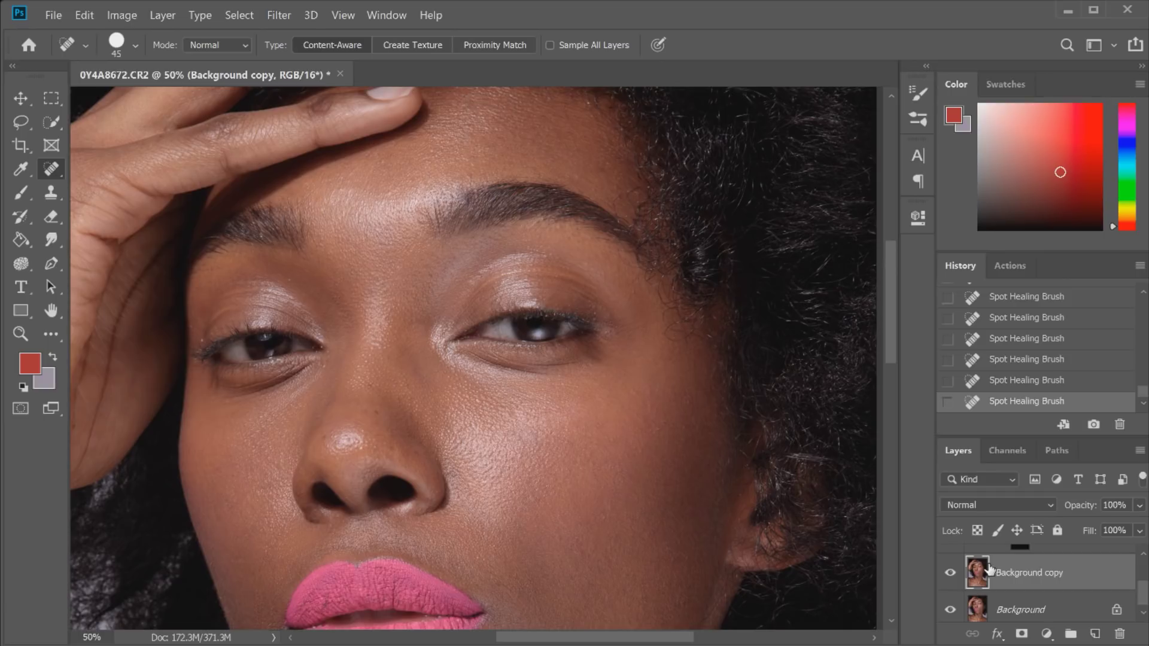
key("F2")
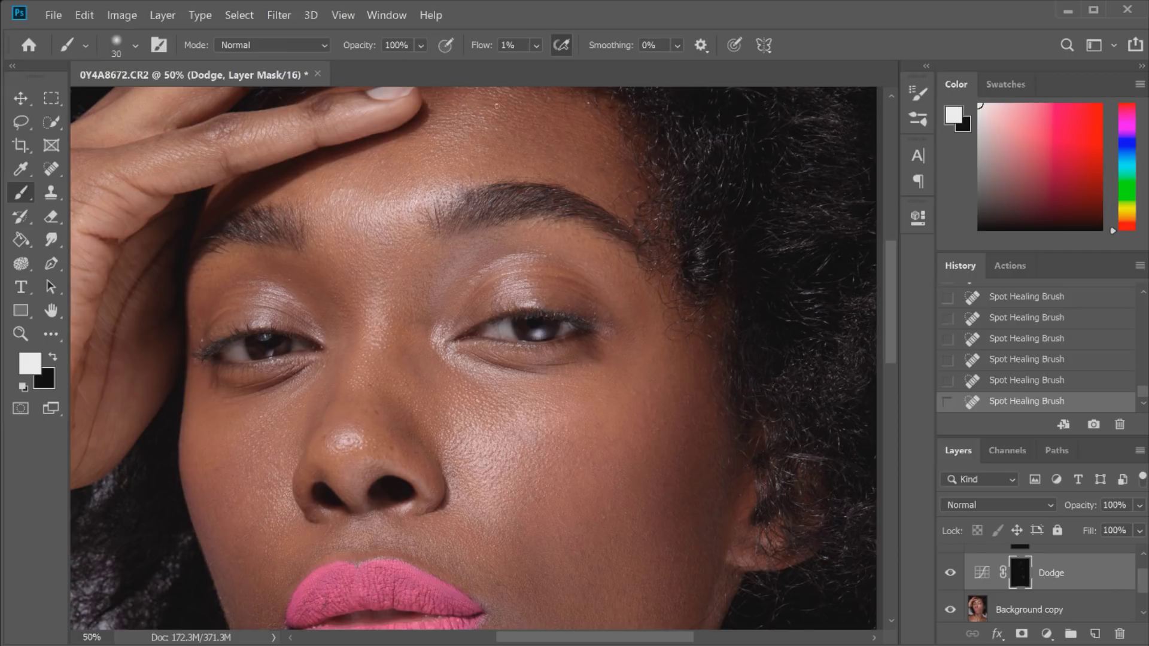
left_click(484, 140)
left_click(505, 128)
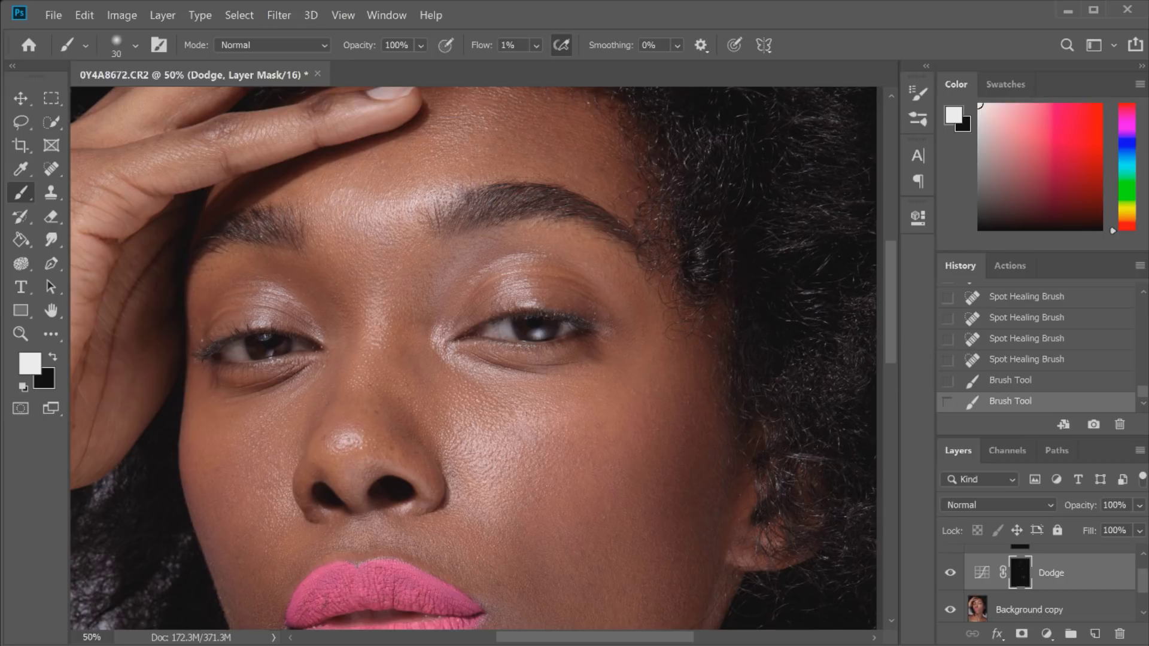
left_click(524, 444)
left_click_drag(496, 433, 672, 366)
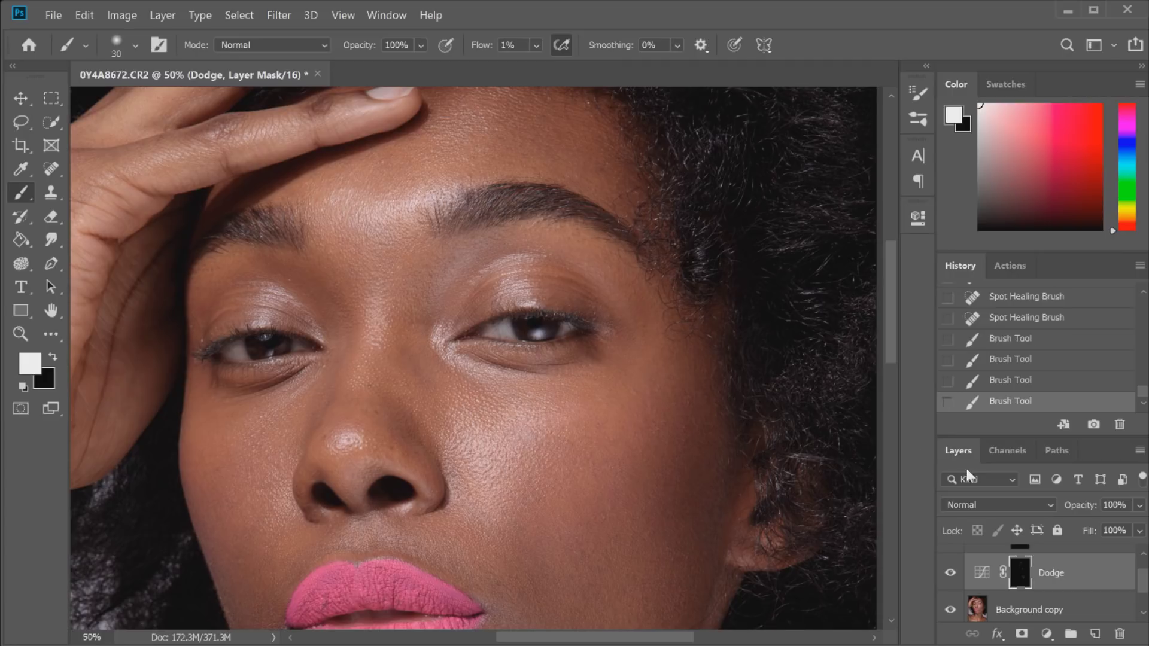
Step: Paint on the Burn mask over the bright patches on the cheek beside the nose
left_click(1048, 548)
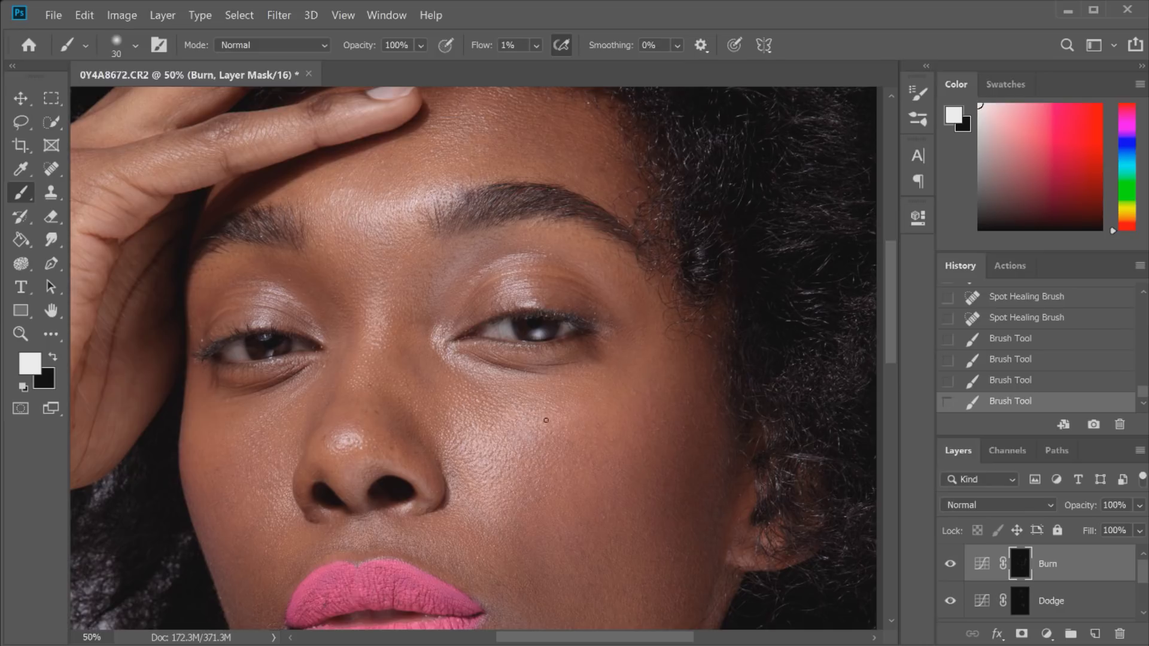
left_click_drag(543, 440, 516, 408)
left_click_drag(569, 415, 520, 410)
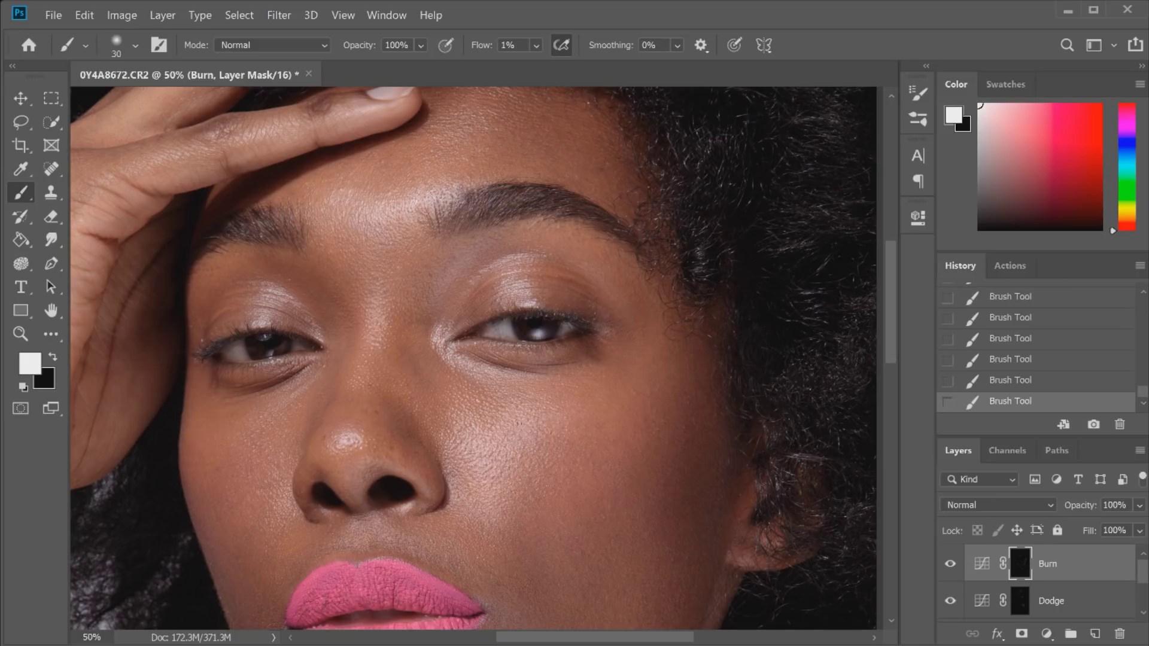
Step: Resize the brush to 175 px and work on the Burn mask over larger uneven areas of the face
key("ctrl+minus")
key("ctrl+minus")
key("ctrl+plus")
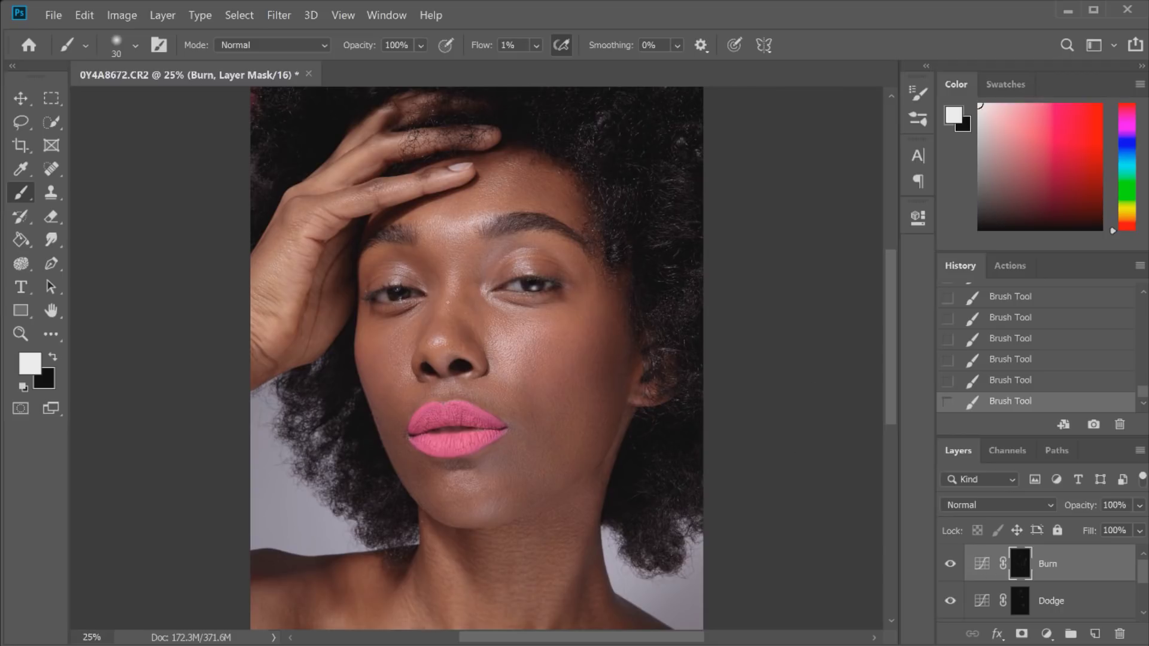
key("bracketright")
key("bracketright")
key("bracketright")
key("bracketright")
key("bracketright")
key("bracketright")
key("bracketright")
key("bracketright")
key("bracketright")
key("bracketright")
key("bracketright")
key("bracketleft")
key("bracketleft")
key("bracketleft")
key("bracketleft")
key("bracketleft")
key("bracketleft")
key("bracketleft")
key("bracketleft")
key("bracketright")
key("bracketright")
key("bracketright")
key("bracketright")
Step: Review the brush tip settings, enlarge the brush further and paint on the Burn mask along the cheek
left_click(135, 45)
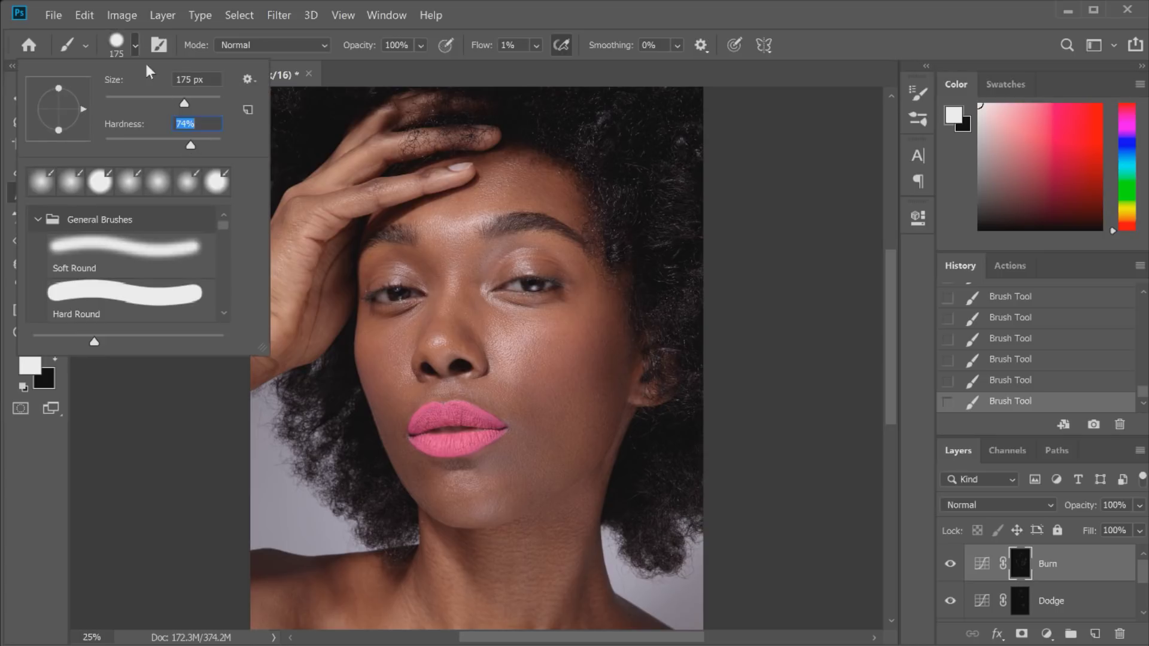
key("Return")
key("Return")
key("Return")
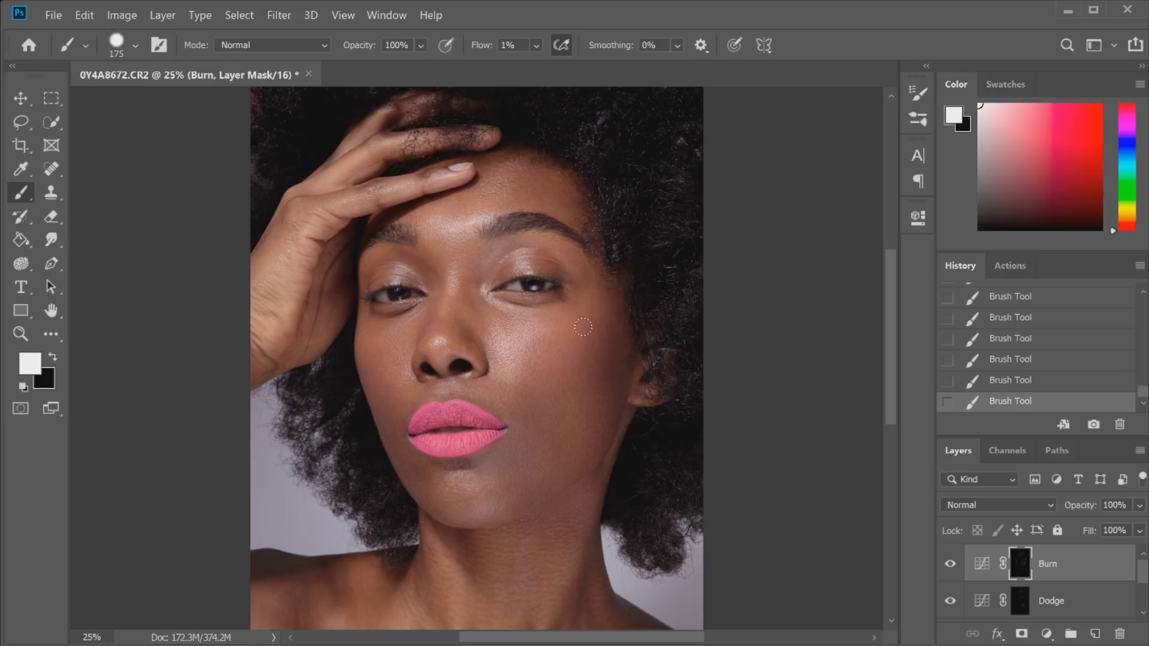
key("bracketright")
key("bracketright")
key("bracketright")
Step: Switch to the Dodge mask and reduce the brush to about 45 px for finer brightening
left_click(1052, 601)
key("[")
key("[")
key("[")
key("[")
key("[")
key("[")
key("[")
key("[")
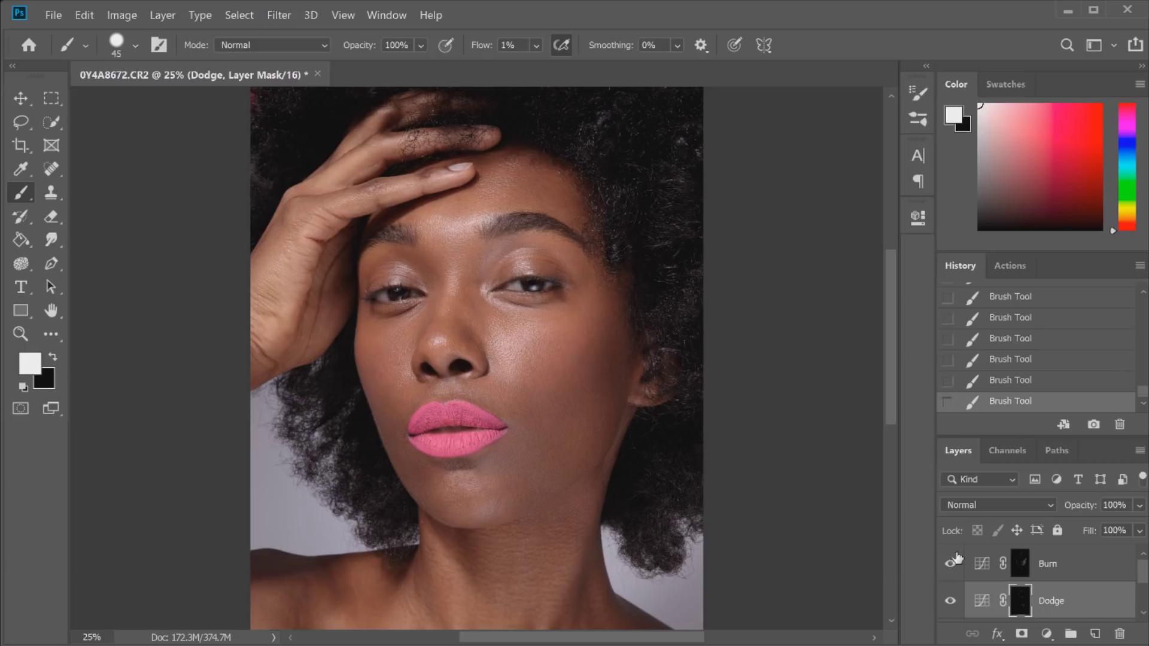
Step: Return to the Burn mask and enlarge the brush to darken bright areas around the chin
key("alt+bracketright")
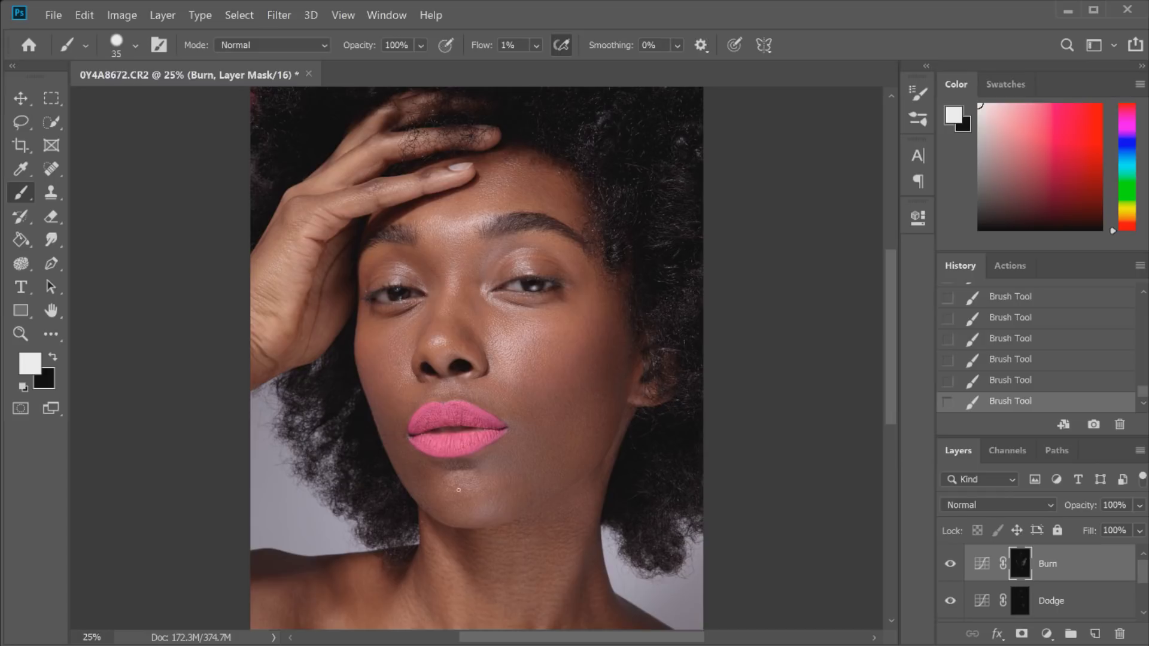
key("bracketright")
key("bracketright")
key("bracketright")
key("bracketright")
key("bracketright")
Step: Select the Dodge mask again and reduce the brush to 30 px for small dark spots on the cheek
key("alt+bracketleft")
key("bracketleft")
key("bracketleft")
key("bracketleft")
key("bracketleft")
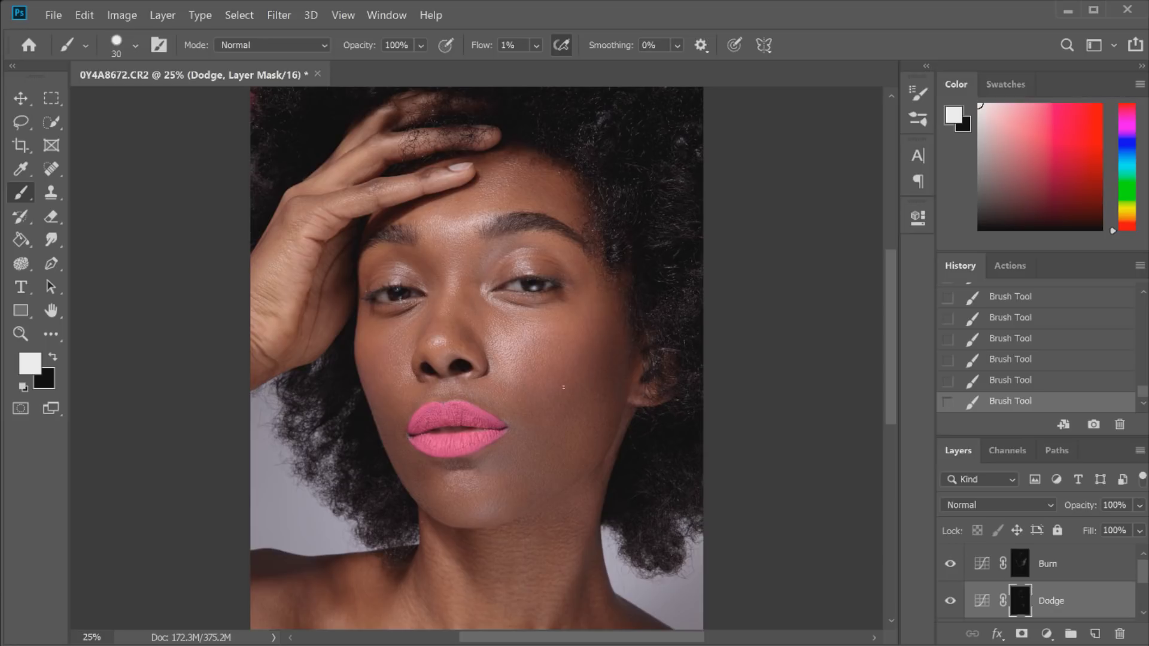
Step: Enlarge the brush to 500 px and paint on the Burn mask from the outer cheek down to the neck
key("alt+bracketright")
scroll(517, 250, "down", 2)
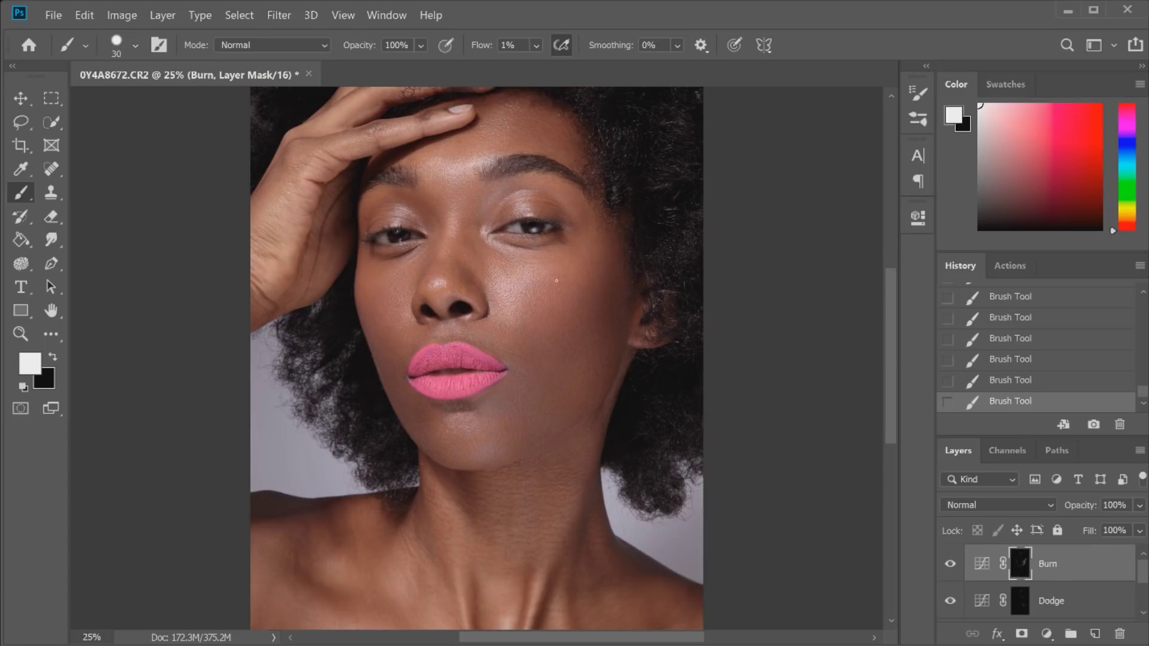
key("bracketright")
key("bracketright")
key("bracketright")
key("bracketright")
key("bracketright")
key("bracketright")
key("bracketright")
key("bracketright")
key("bracketright")
key("bracketright")
key("bracketright")
key("bracketright")
mouse_move(598, 379)
left_mouse_down()
mouse_move(597, 448)
mouse_move(537, 551)
left_mouse_up()
left_click_drag(893, 369, 896, 335)
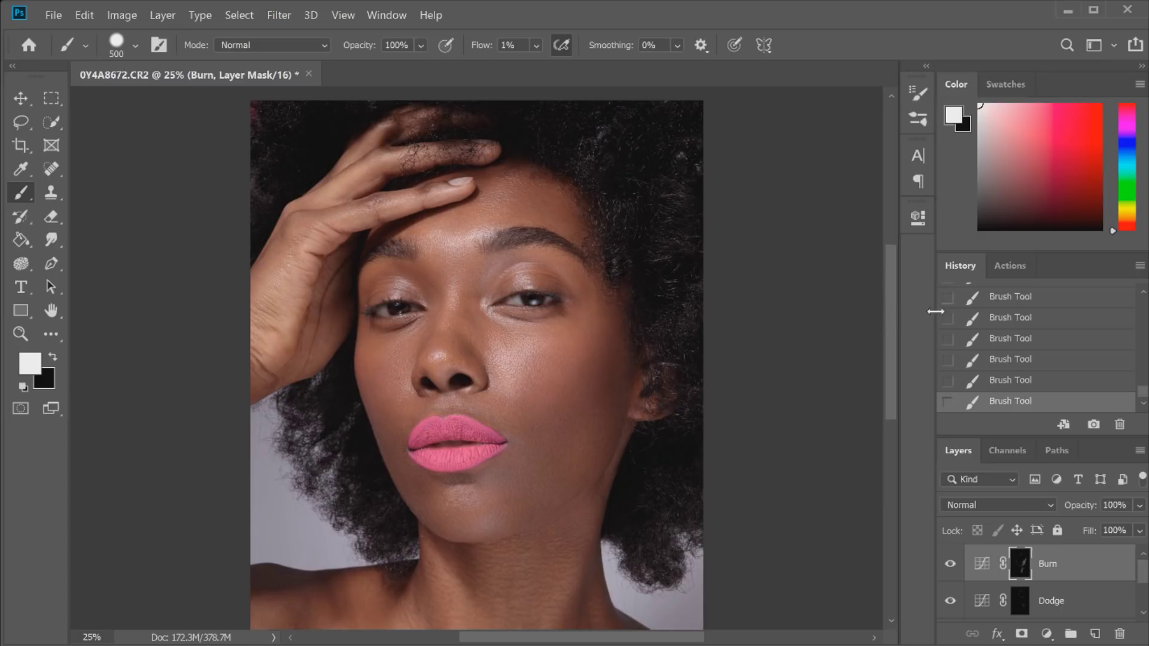
Step: Make the Dodge mask active and reduce the brush to 300 px
left_click(1057, 604)
key("bracketleft")
key("bracketleft")
key("bracketleft")
key("bracketleft")
key("bracketleft")
key("bracketleft")
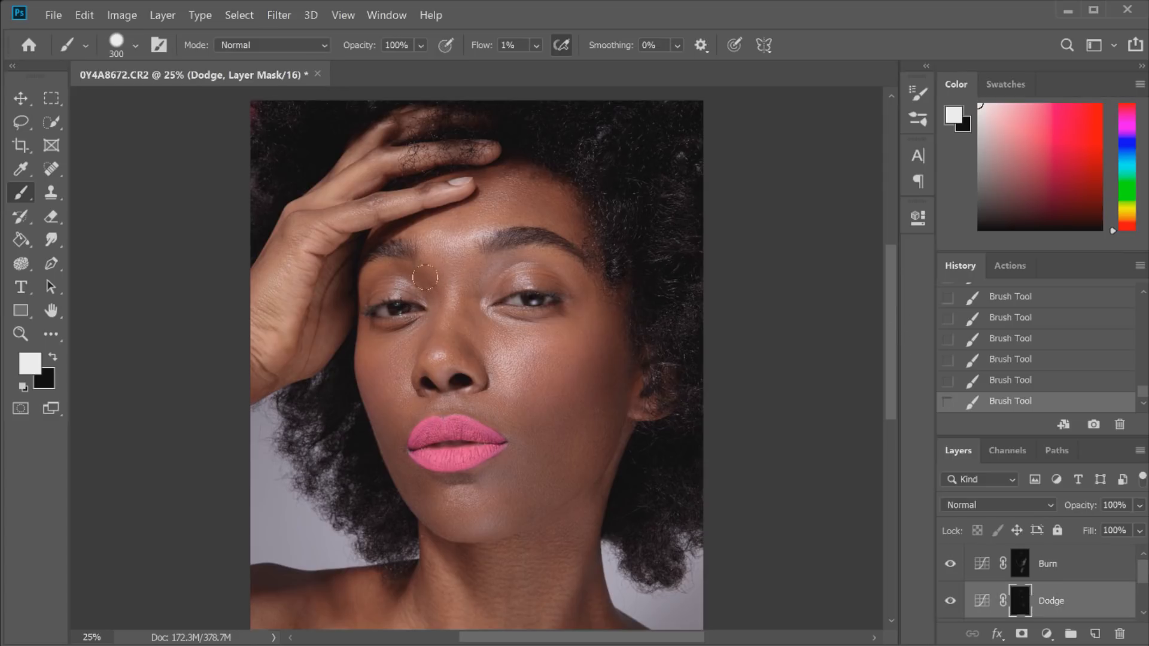
Step: Set the brush flow to 9% for stronger highlights on the Dodge mask
left_click(135, 45)
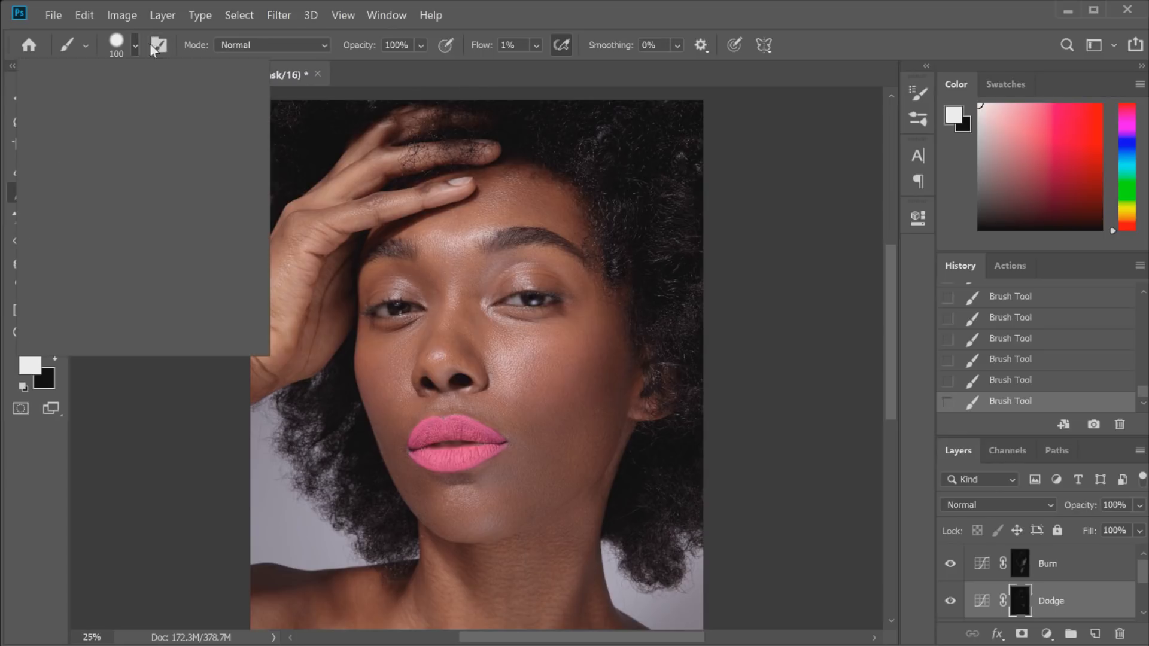
left_click(198, 25)
left_click(536, 46)
left_click(551, 66)
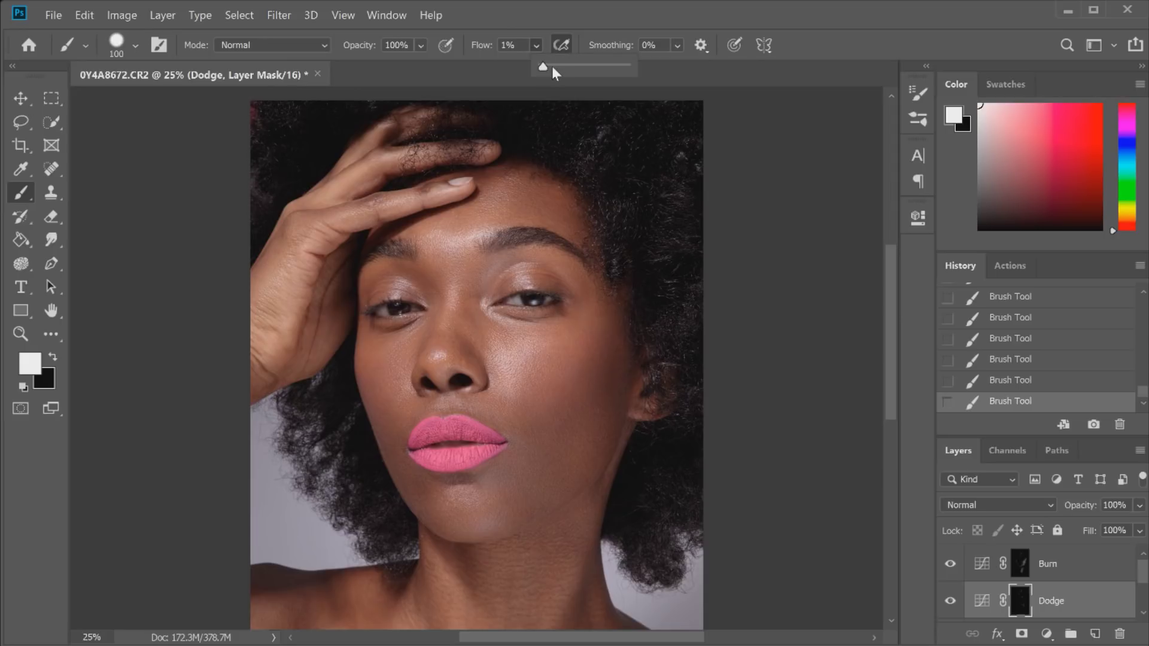
left_click(561, 44)
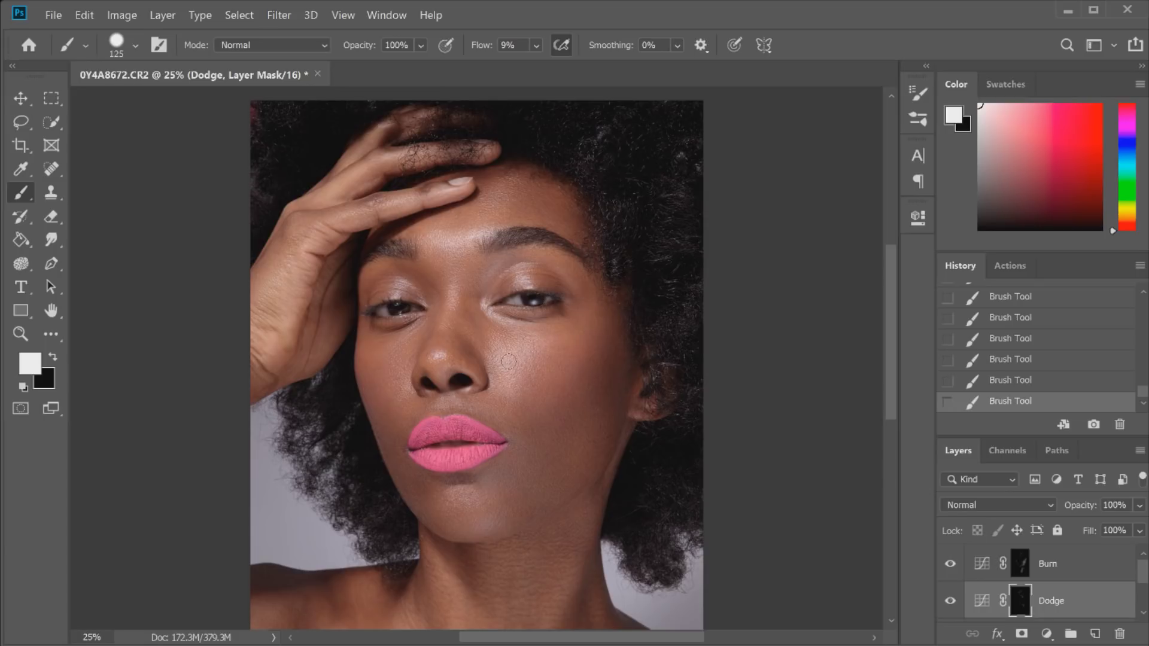
Step: Enlarge the brush to 400 px and paint on the Dodge mask across the cheek towards the nose
key("bracketright")
key("bracketright")
key("bracketright")
key("bracketright")
left_click_drag(598, 363, 454, 374)
key("bracketleft")
key("bracketright")
key("bracketright")
key("bracketright")
key("bracketright")
Step: Undo and redo the last two Dodge strokes to compare the face with and without them
key("ctrl+z")
key("ctrl+z")
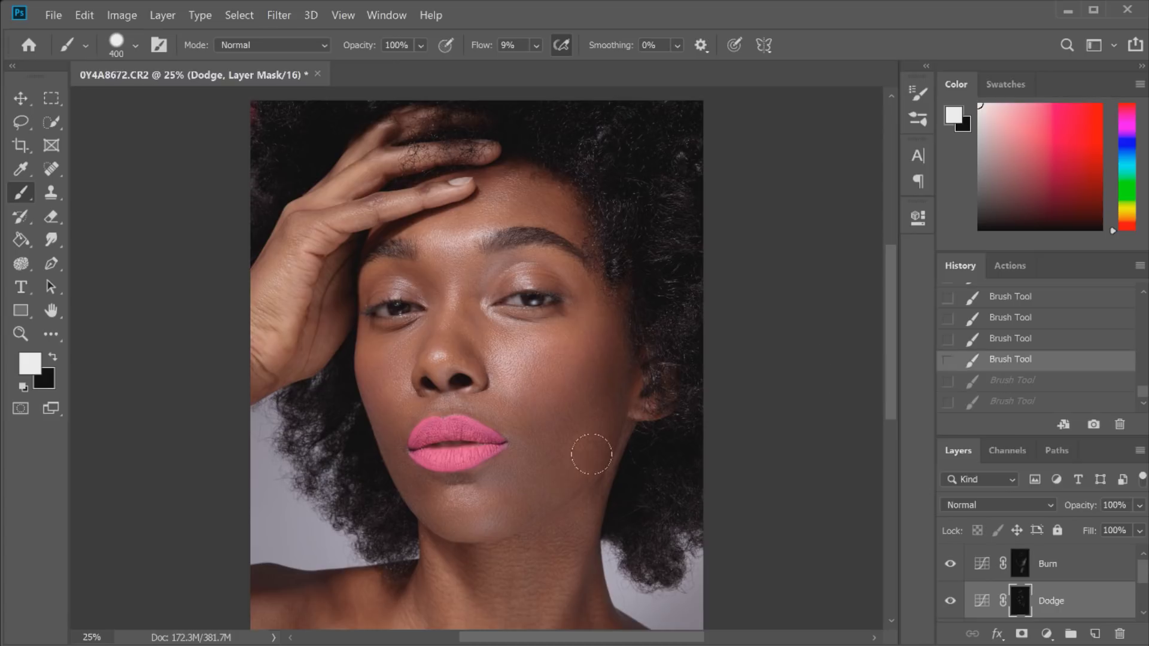
key("ctrl+shift+z")
key("ctrl+shift+z")
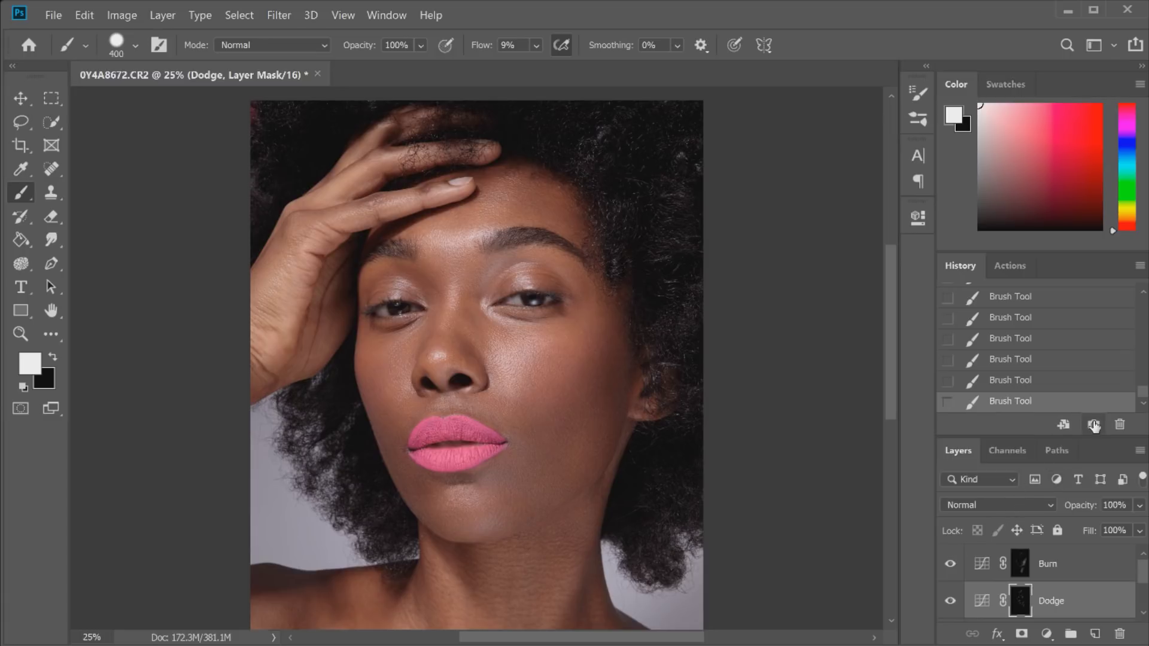
Step: Save a history snapshot of the retouch and compare it with the original image state
left_click_drag(1143, 394, 1143, 299)
left_click(1072, 307)
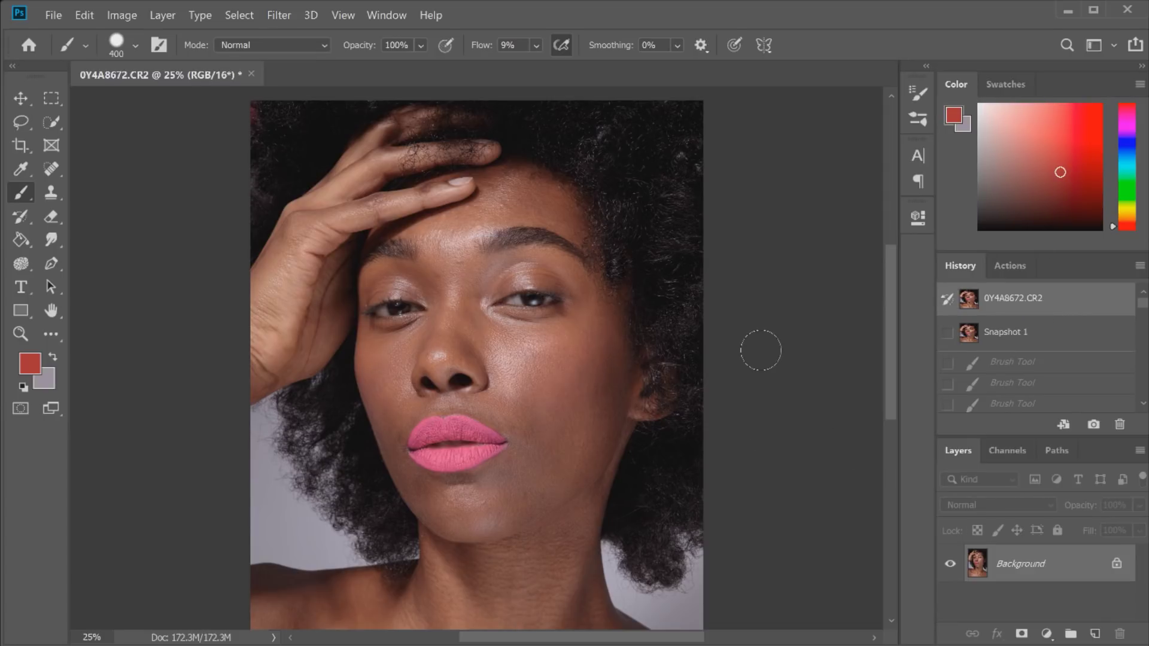
left_click(1014, 341)
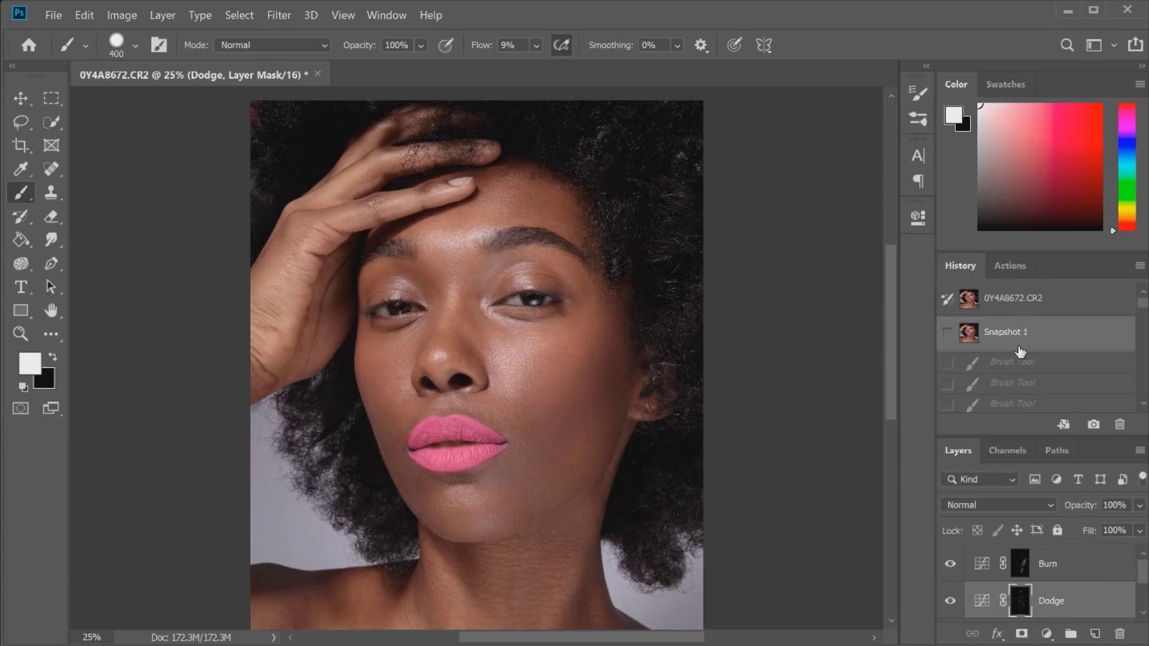
left_click(1027, 305)
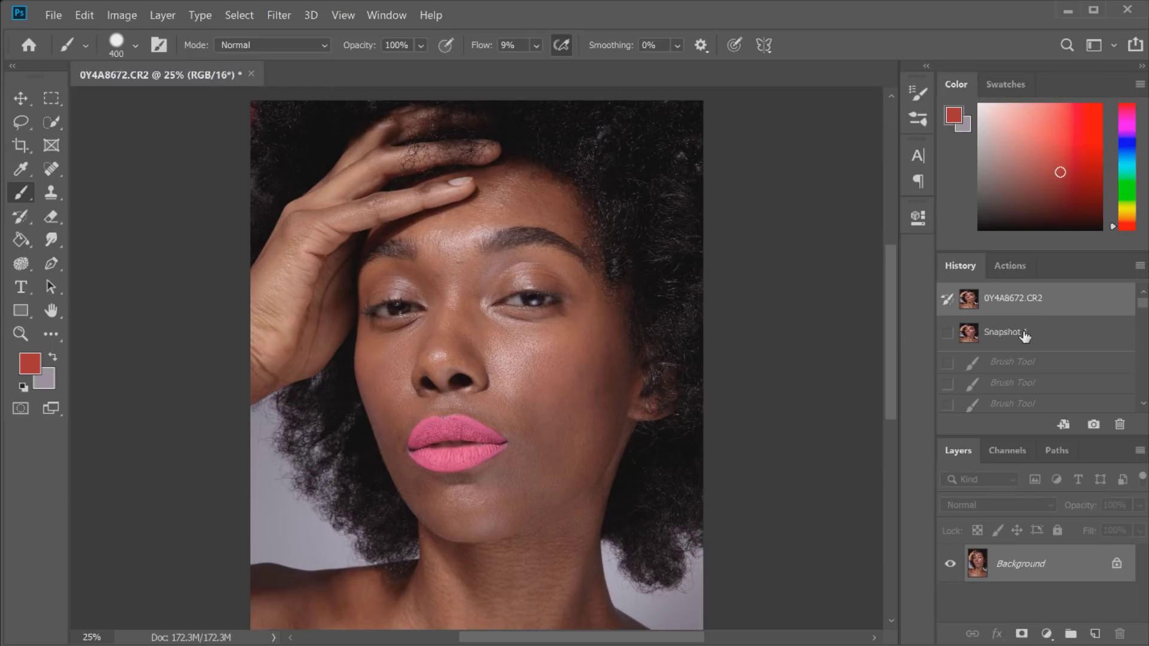
left_click(1021, 338)
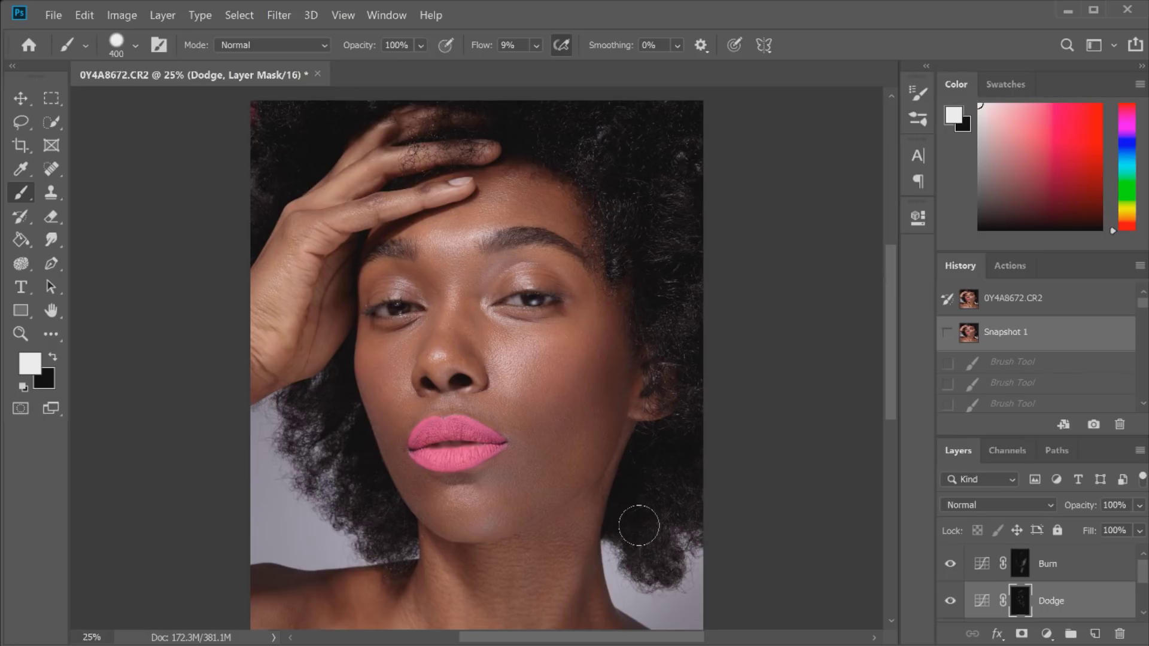
left_click(1013, 299)
left_click(1005, 347)
Step: Toggle the Burn layer's visibility to judge its effect and set its opacity to 80%
left_click(950, 563)
left_click(951, 564)
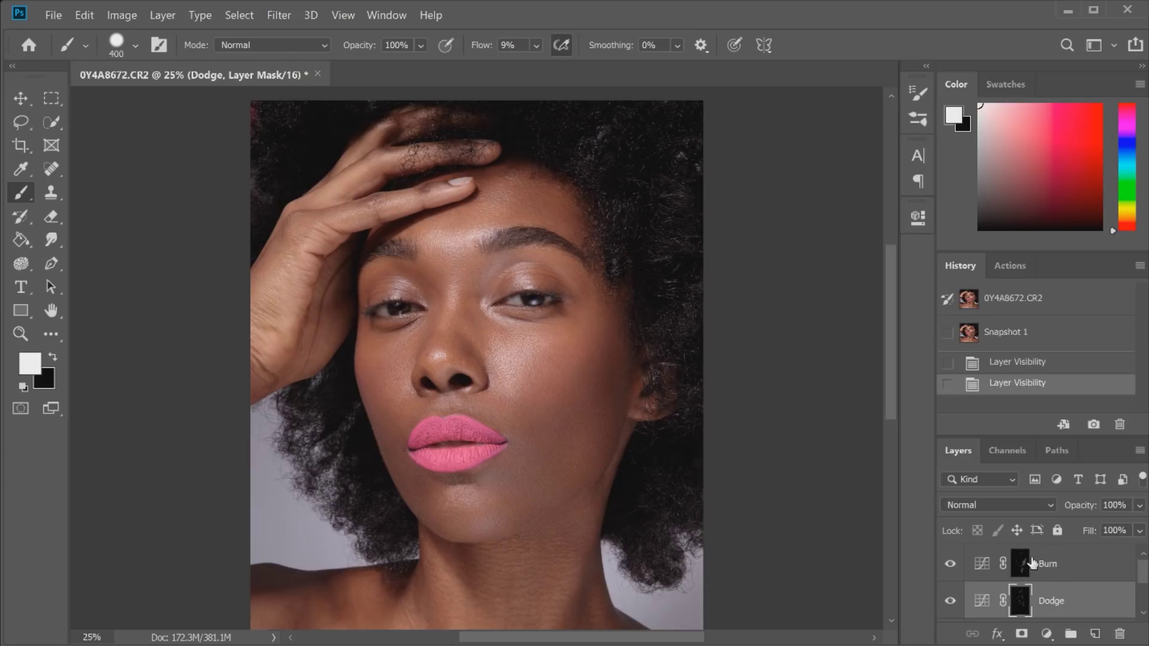
left_click(1081, 549)
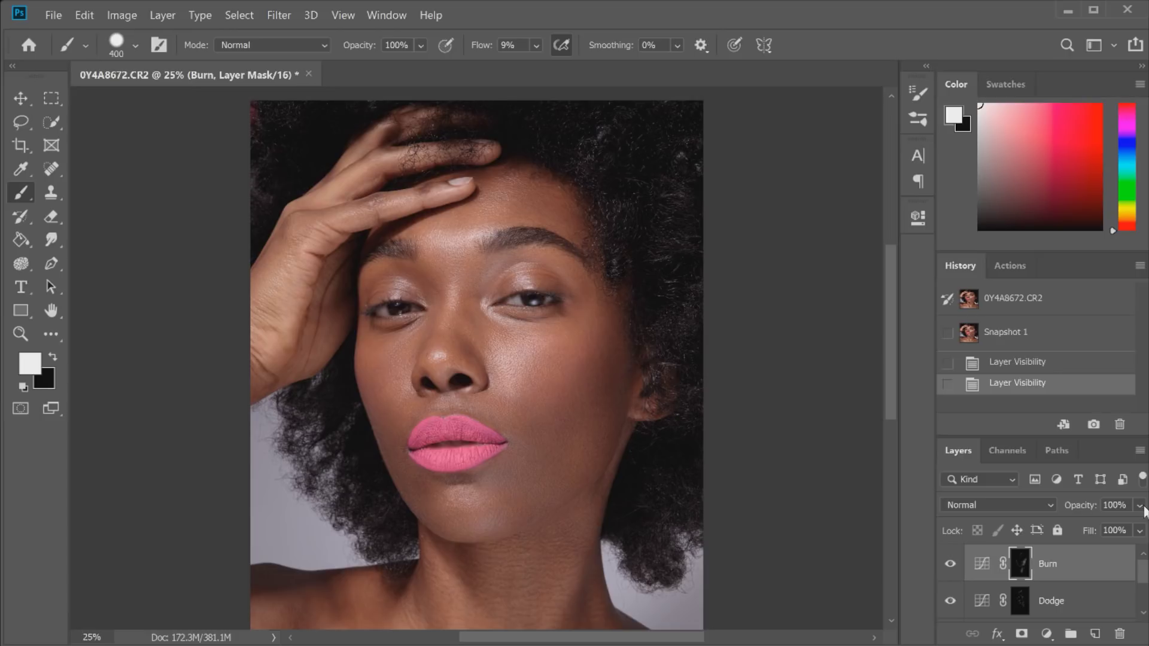
left_click(1142, 507)
left_click(1111, 524)
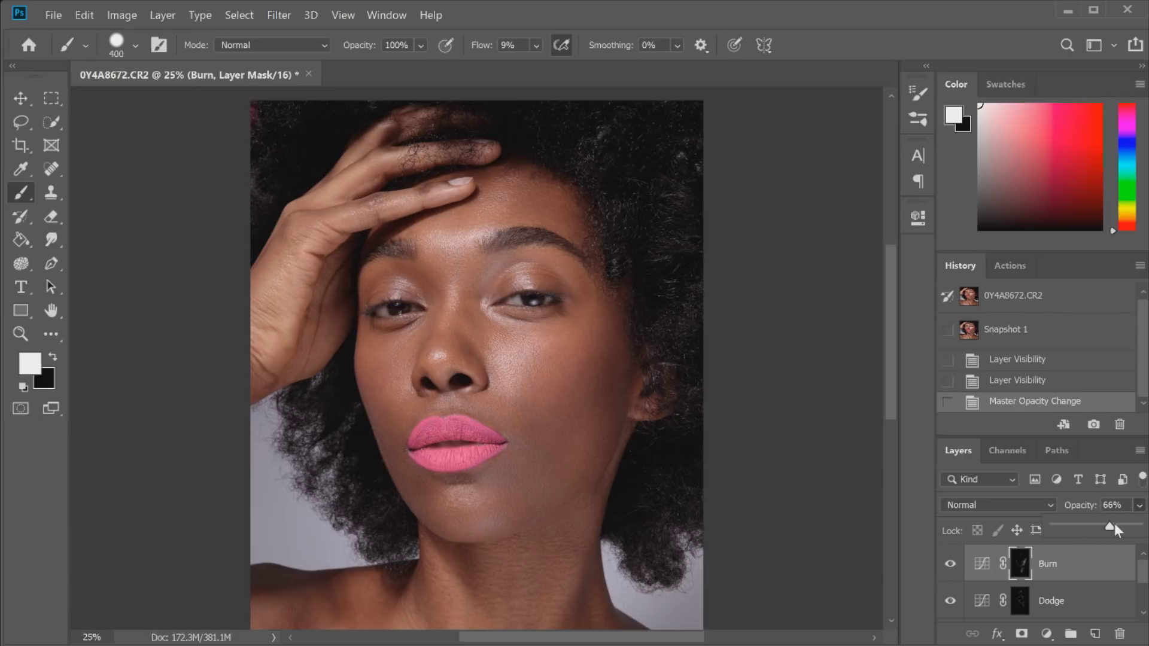
left_click(1124, 525)
mouse_move(894, 347)
left_mouse_down()
mouse_move(896, 365)
mouse_move(900, 352)
left_mouse_up()
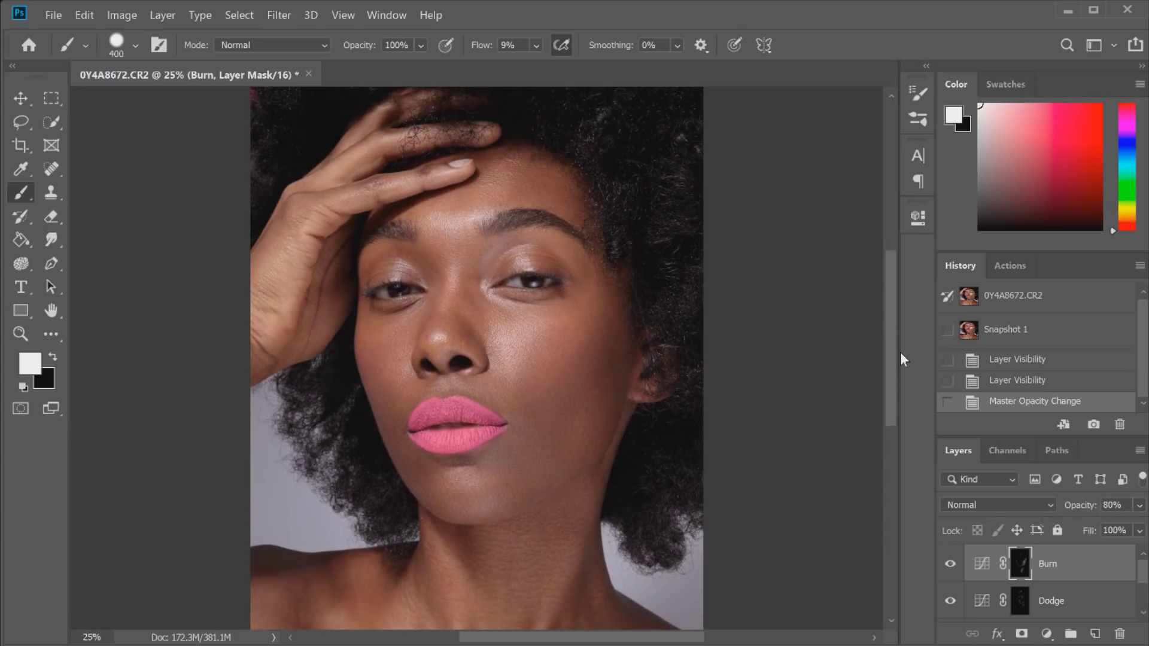
Step: Take a second history snapshot and compare it with the original image on a close-up of the face
left_click(20, 333)
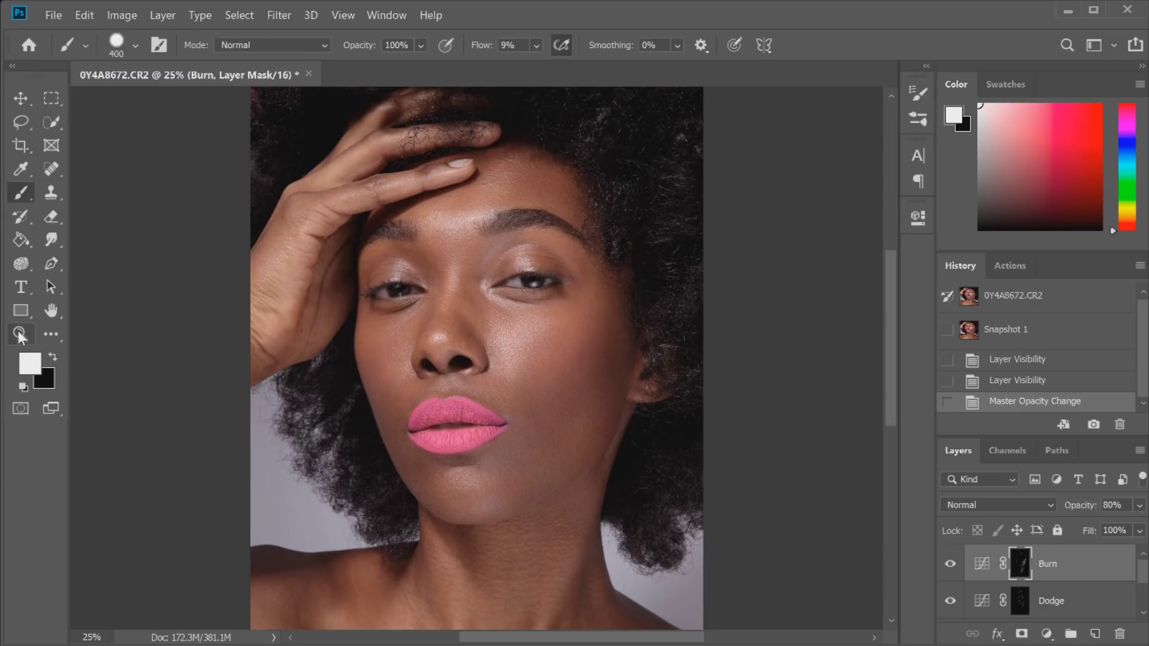
left_click(572, 395)
left_click(553, 442)
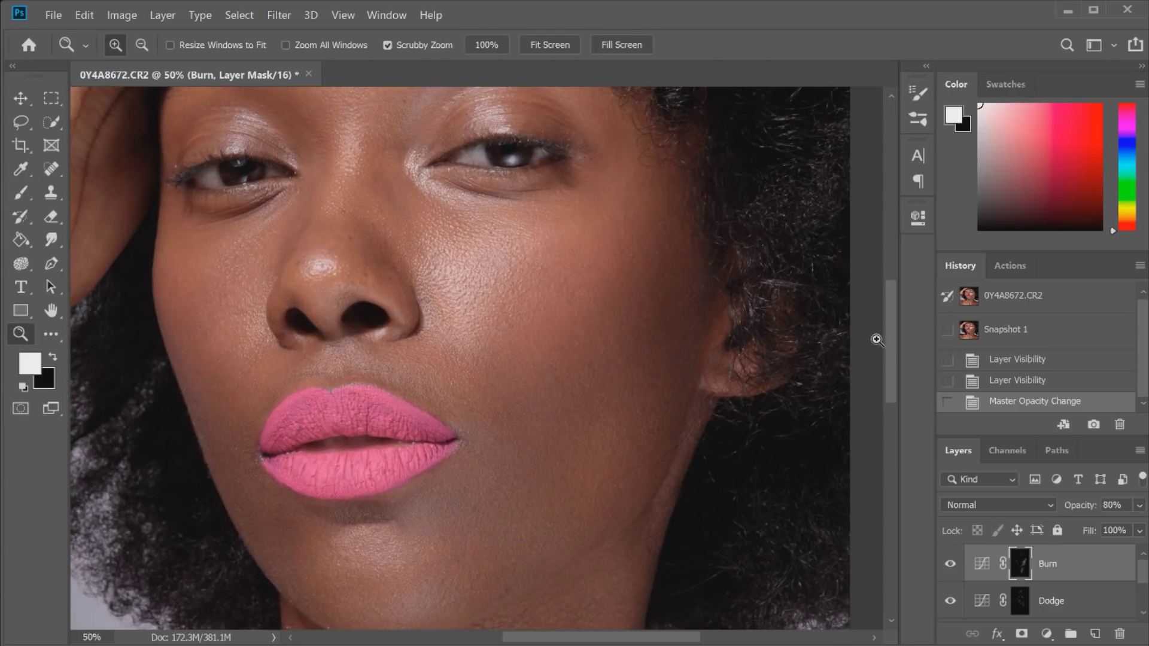
left_click_drag(892, 341, 892, 328)
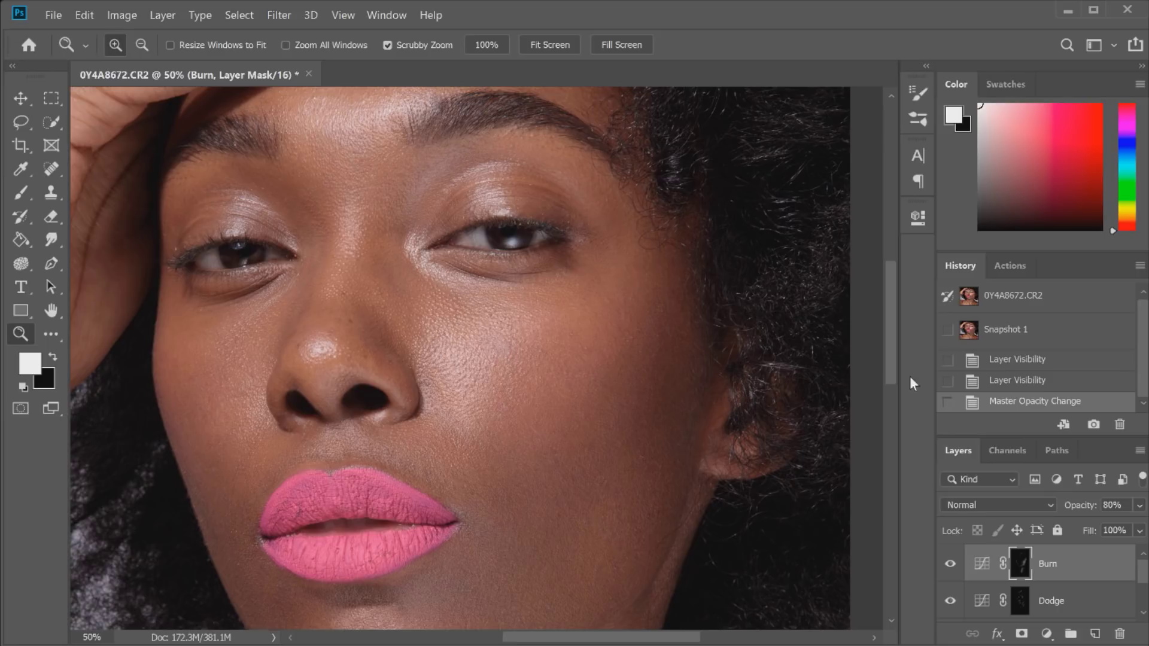
left_click(1094, 426)
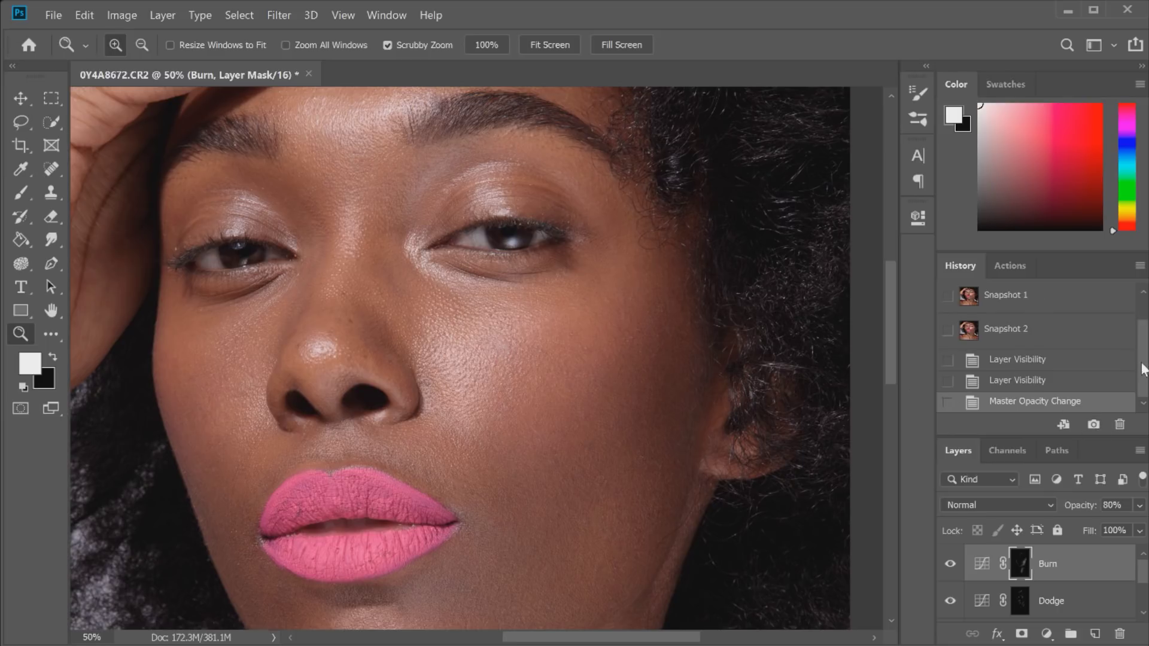
left_click(1066, 297)
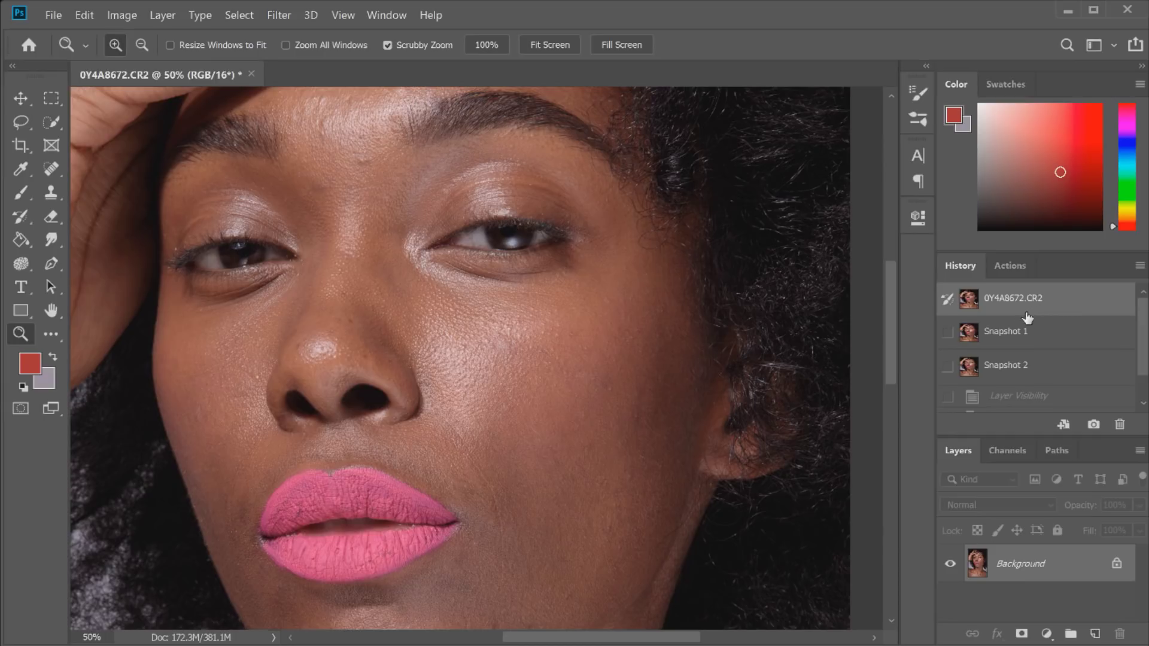
left_click(1014, 374)
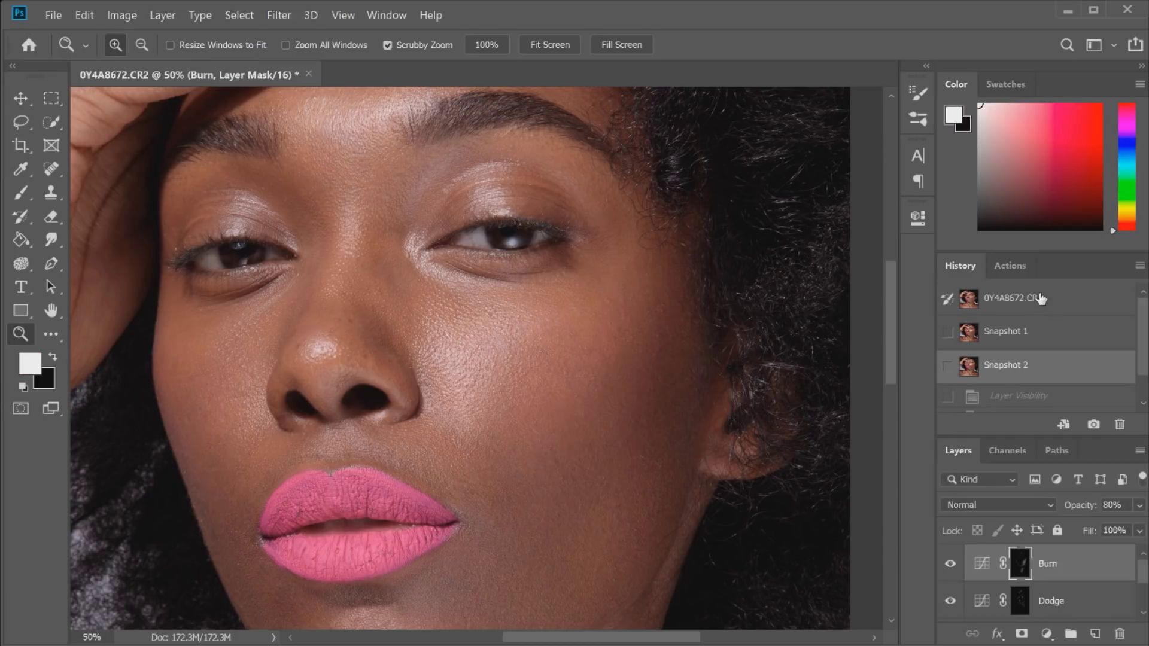
scroll(682, 477, "up", 1)
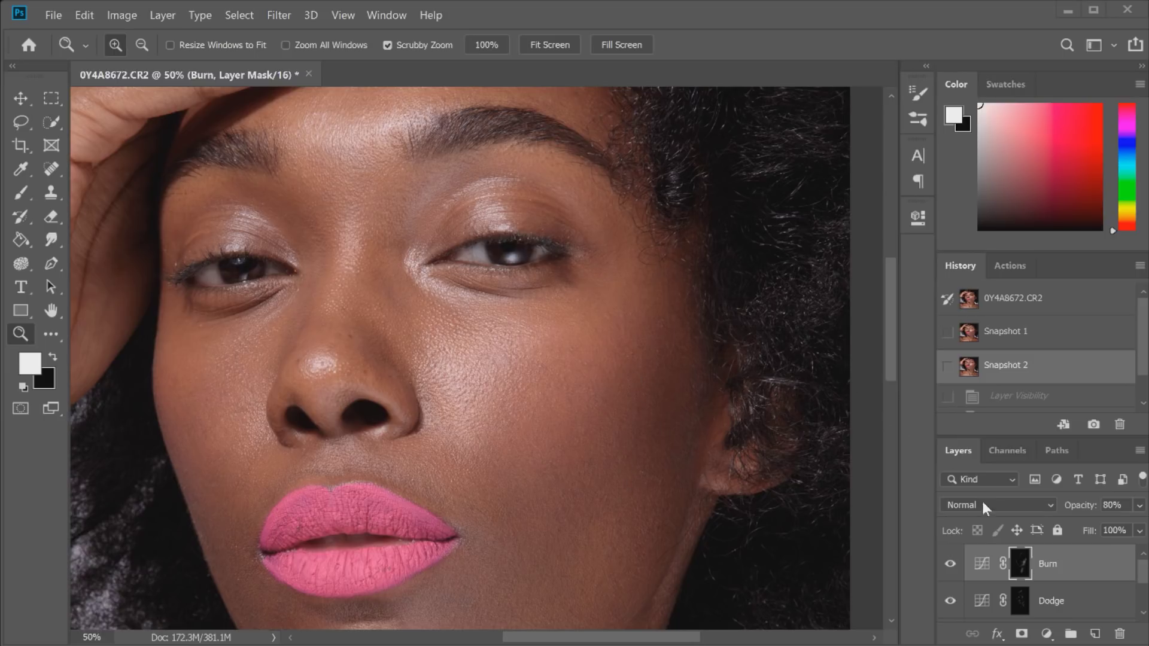
Step: Add an empty layer above the Burn layer and choose a soft-edged brush with a size of 105 px
left_click(1095, 634)
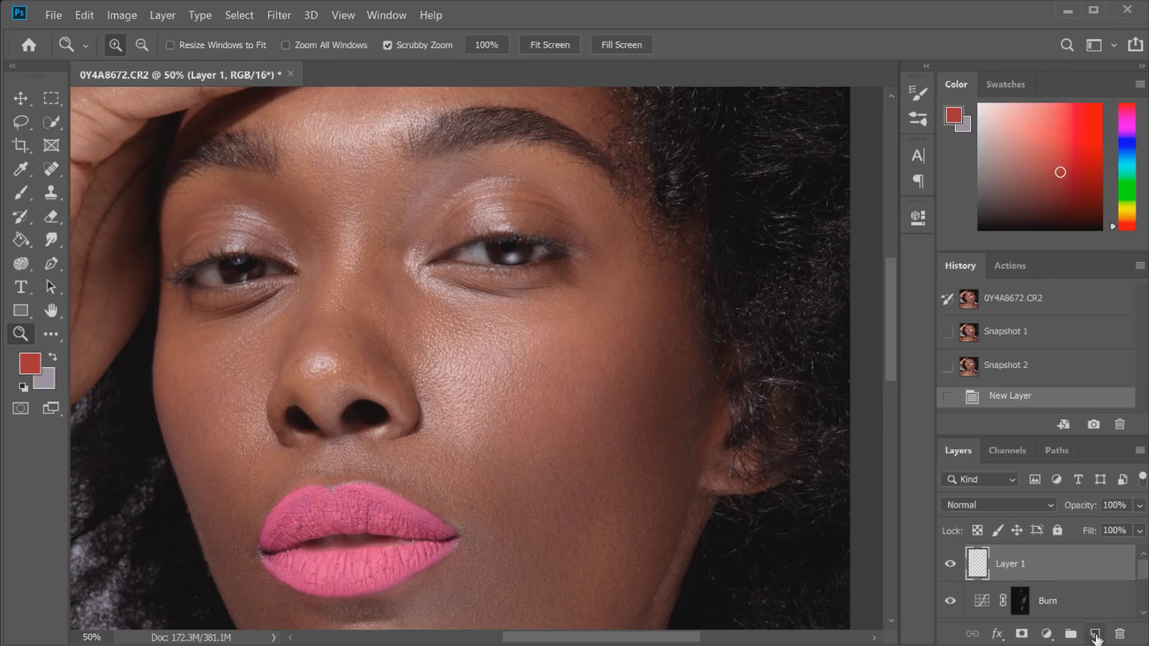
left_click(20, 192)
left_click(131, 38)
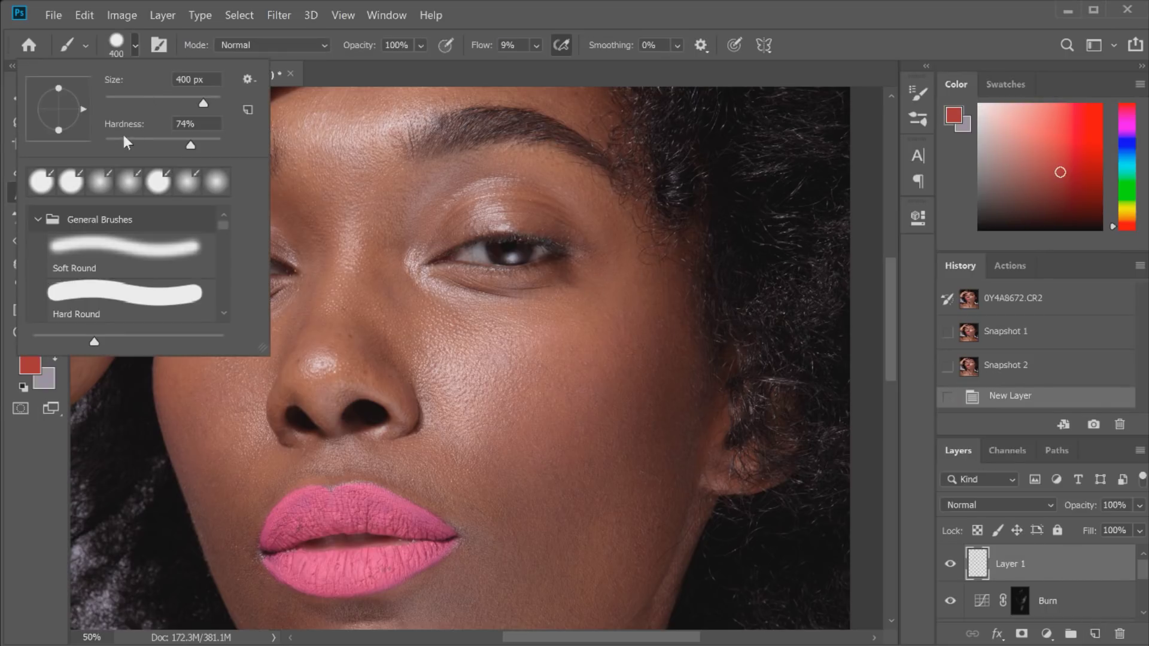
left_click_drag(124, 141, 102, 143)
left_click(163, 91)
key("Return")
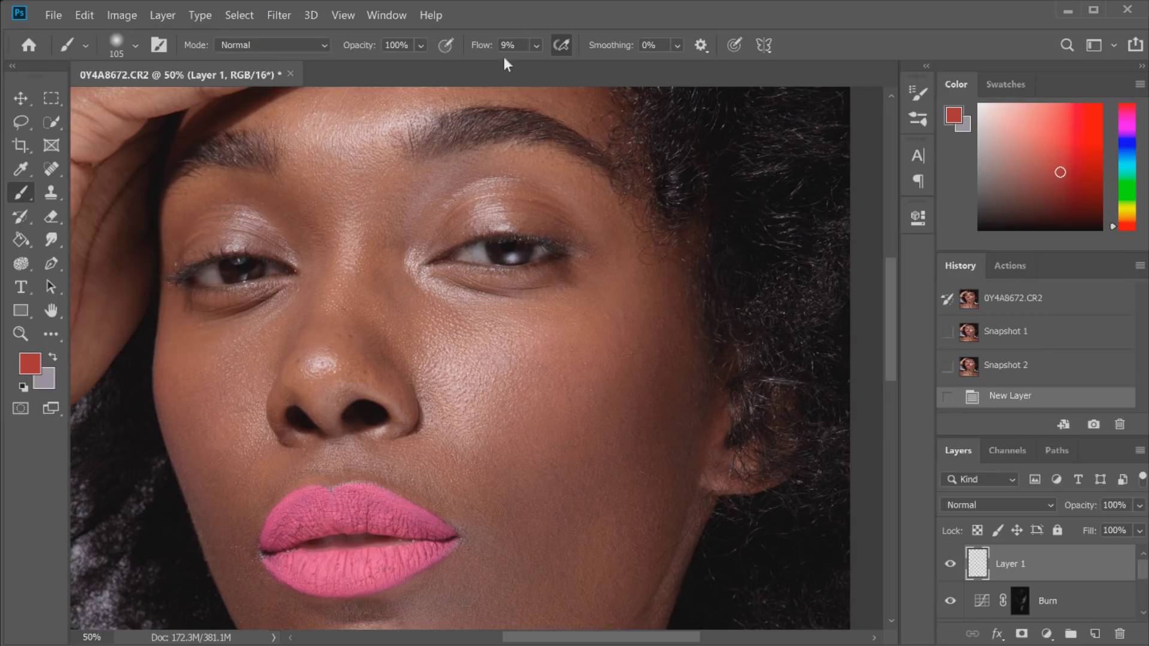
Step: Set the brush flow to 1% and enlarge the brush to 300 px
left_click(537, 45)
left_click_drag(537, 66, 544, 21)
key("bracketright")
key("bracketright")
key("bracketright")
key("bracketright")
key("bracketright")
key("bracketright")
Step: Sample skin tones from the cheek, try painting over the cheek highlight on the new layer, and undo the stroke
key("alt")
left_click(584, 339, "alt")
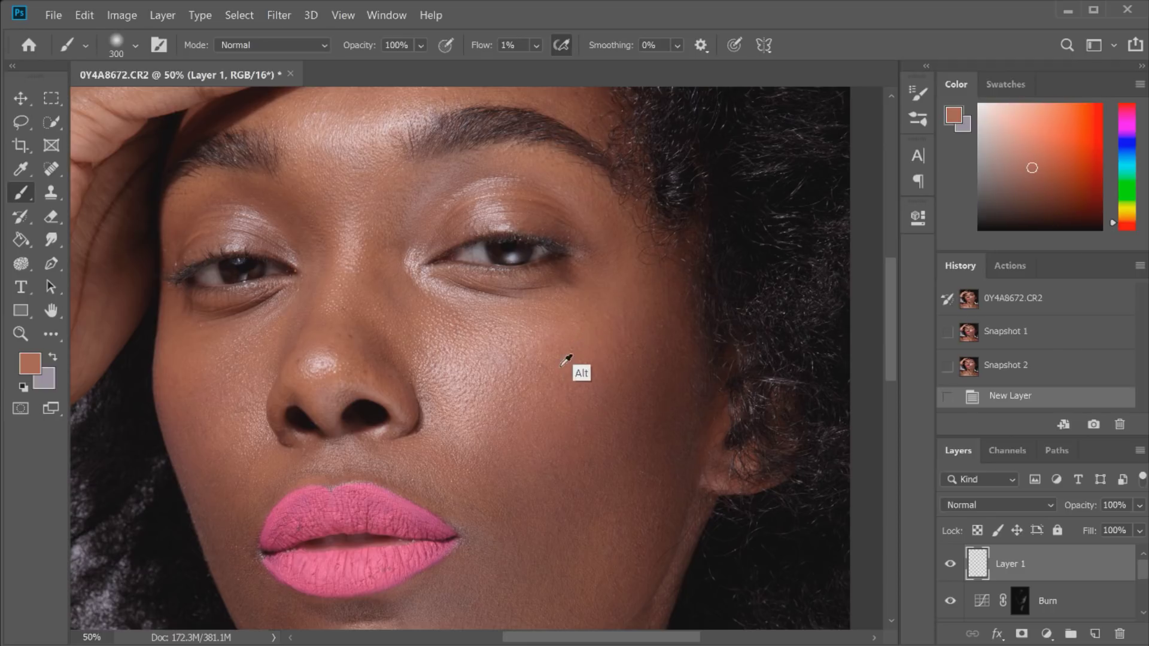
left_click(531, 408, "alt")
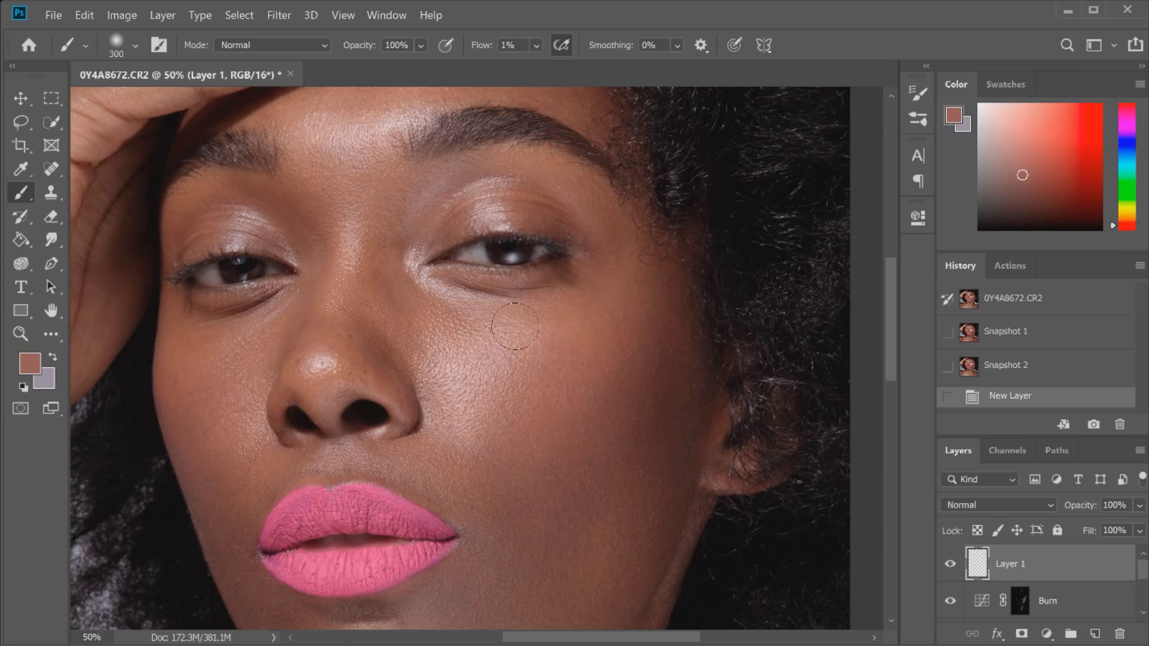
left_click(485, 411)
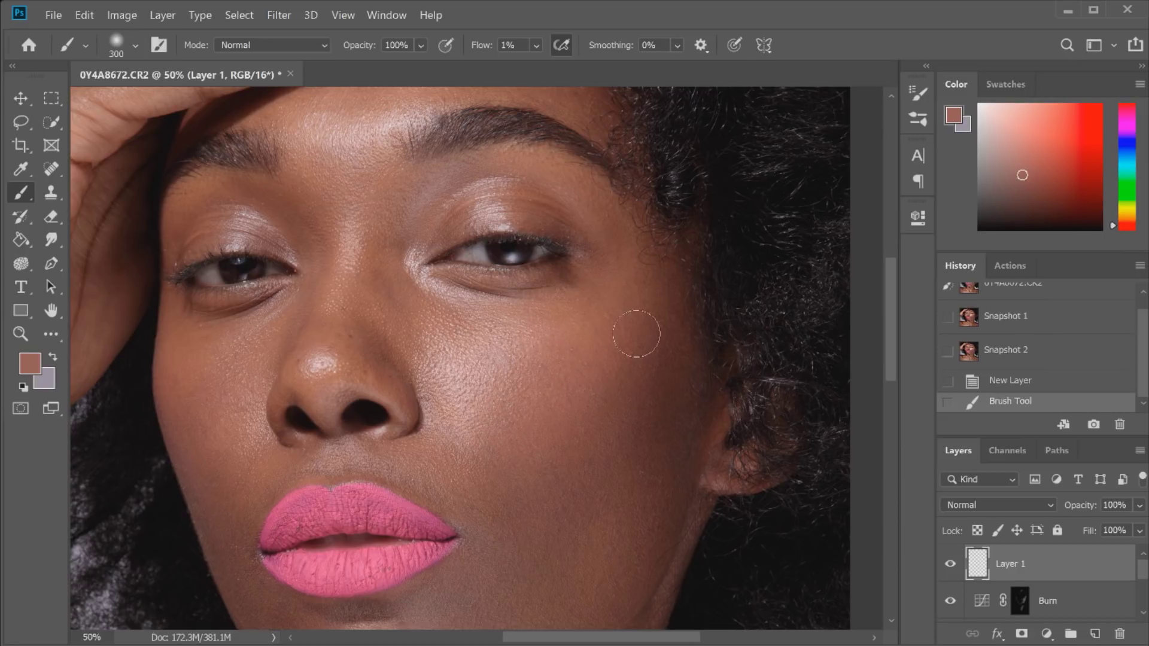
key("ctrl+z")
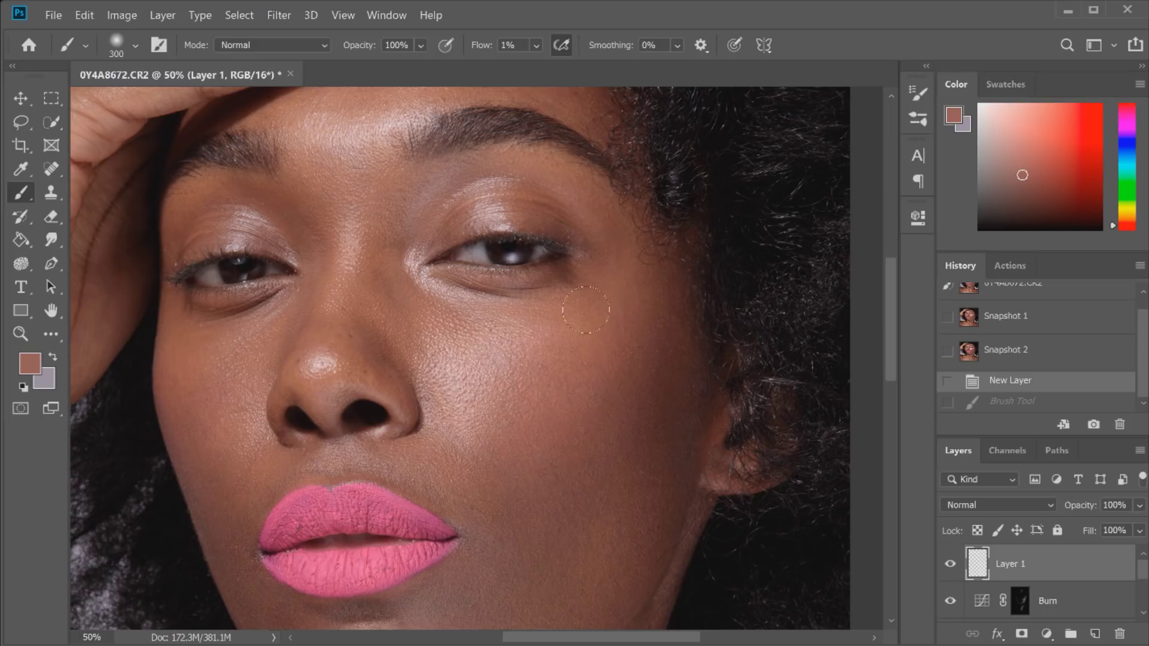
Step: Take a third history snapshot and compare it with the original image on a wider view of the portrait
mouse_move(893, 315)
left_mouse_down()
mouse_move(903, 290)
mouse_move(907, 313)
left_mouse_up()
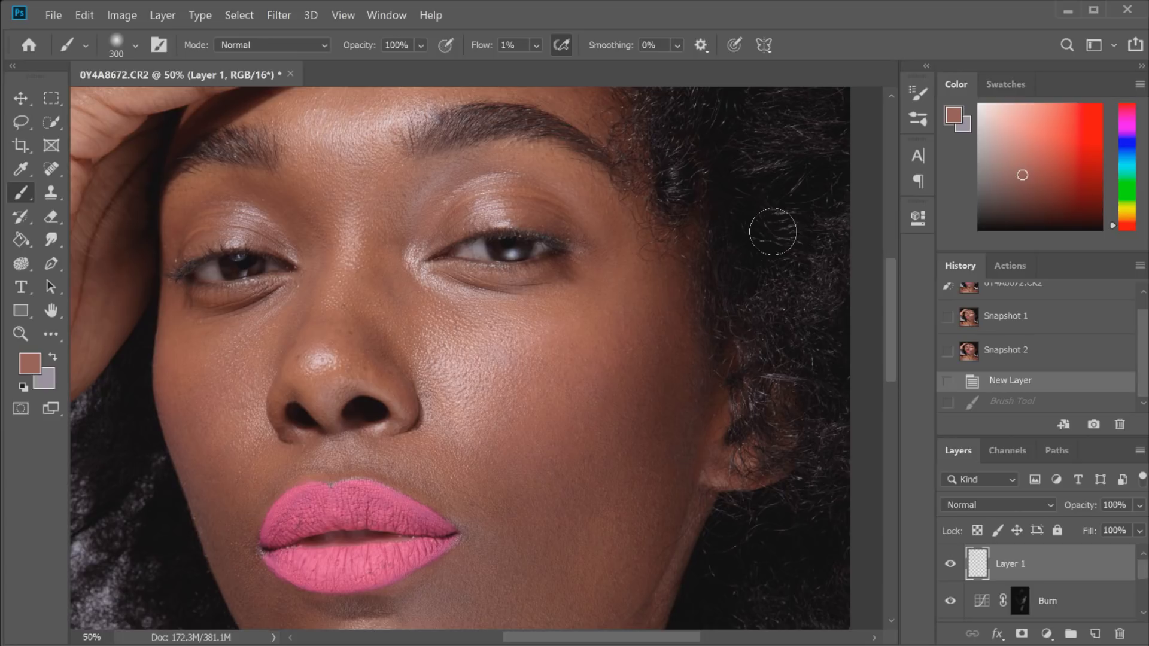
key("ctrl+minus")
key("ctrl+minus")
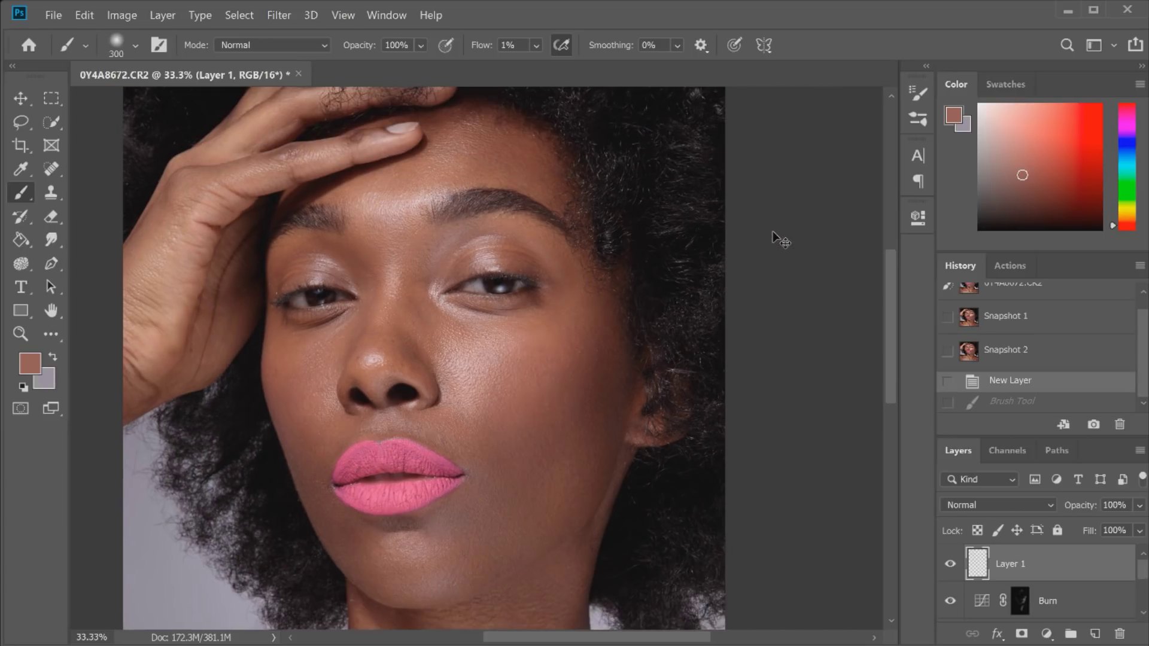
key("ctrl+minus")
key("ctrl+plus")
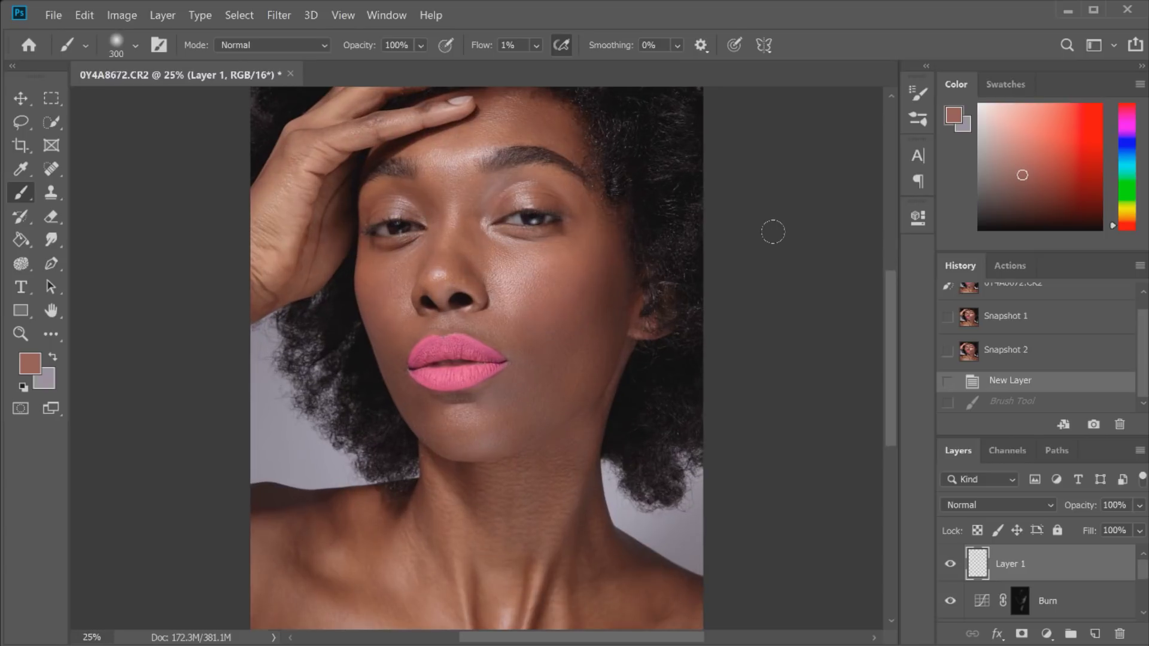
scroll(889, 329, "up", 3)
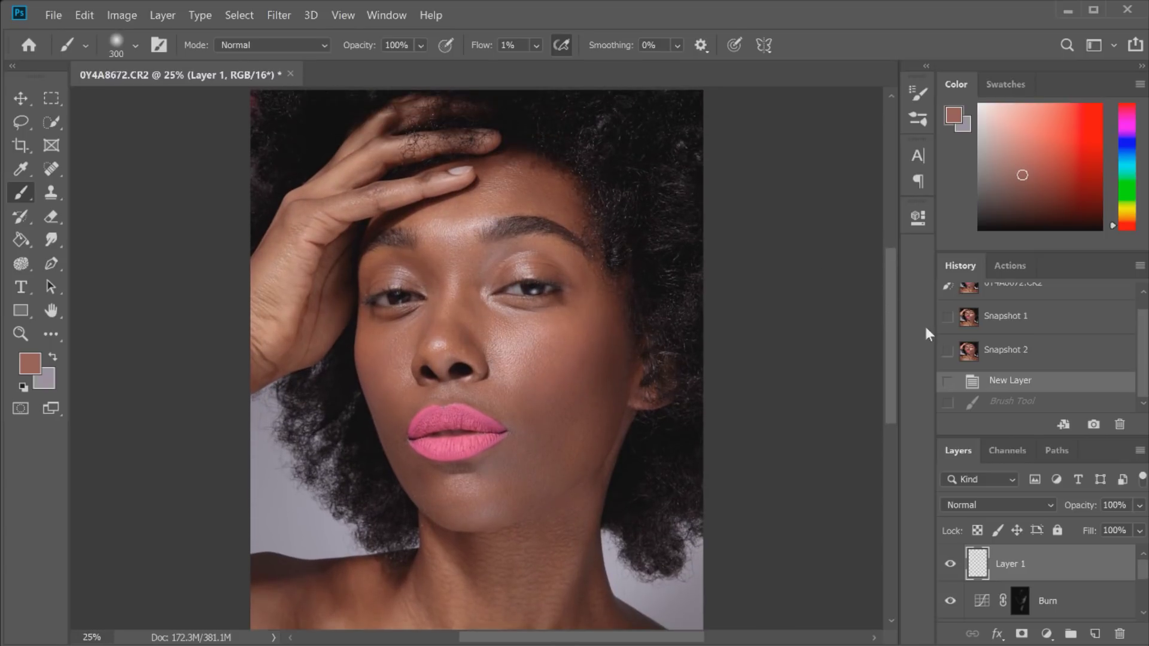
left_click(1091, 424)
left_click_drag(1139, 364, 1142, 340)
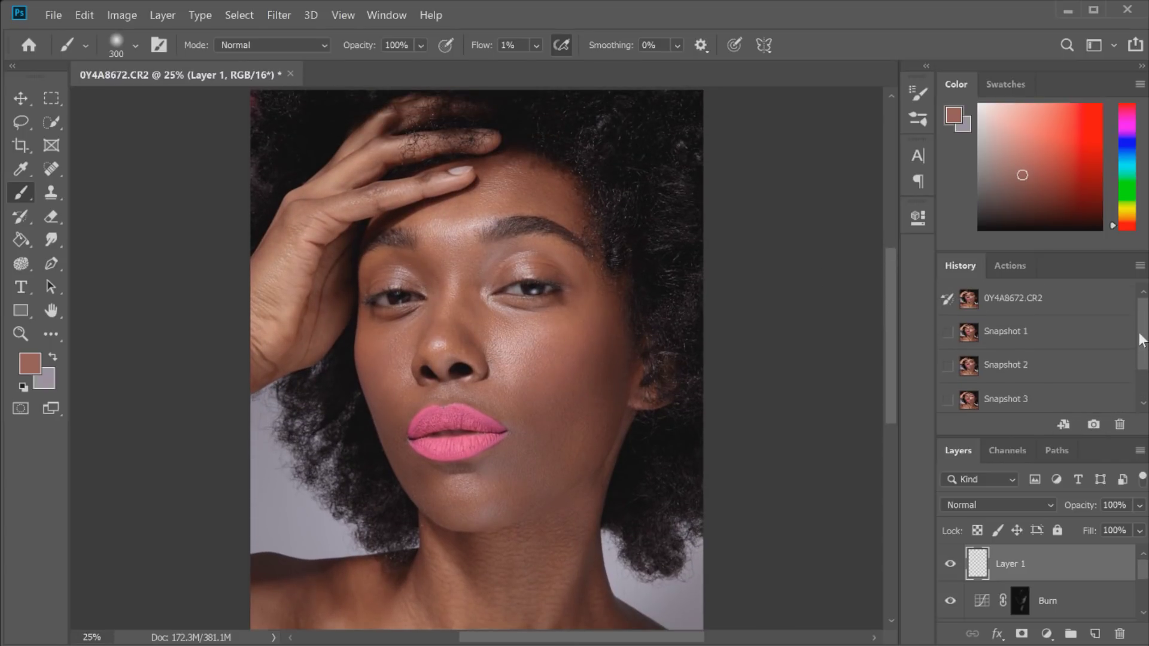
left_click(1095, 302)
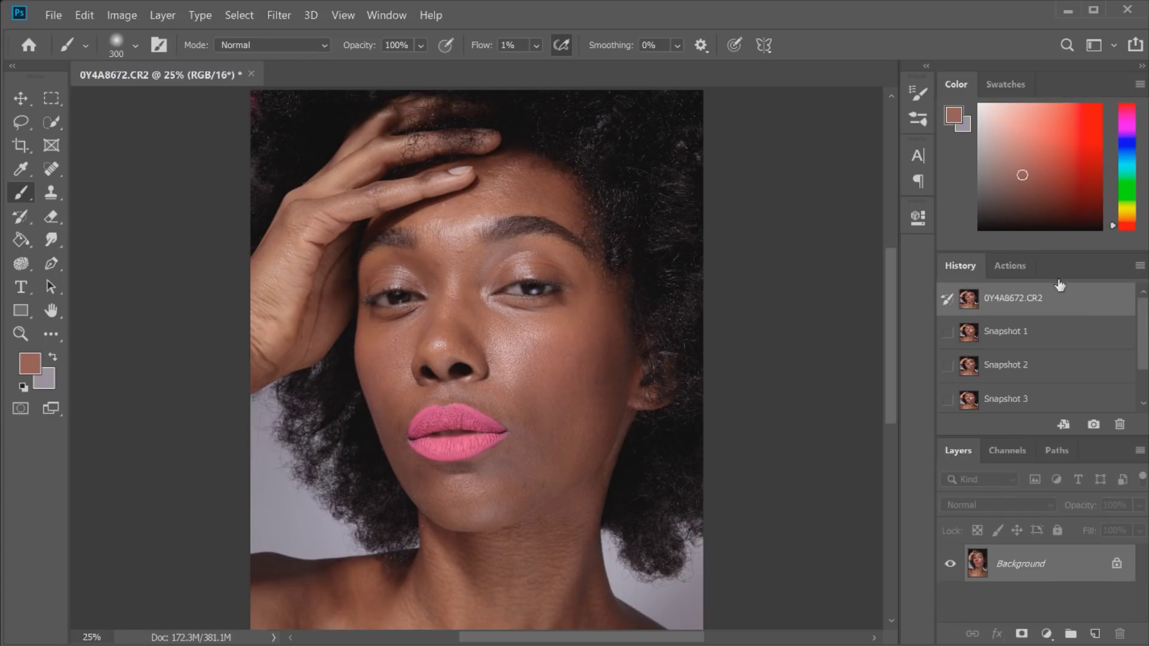
left_click_drag(1142, 316, 1141, 335)
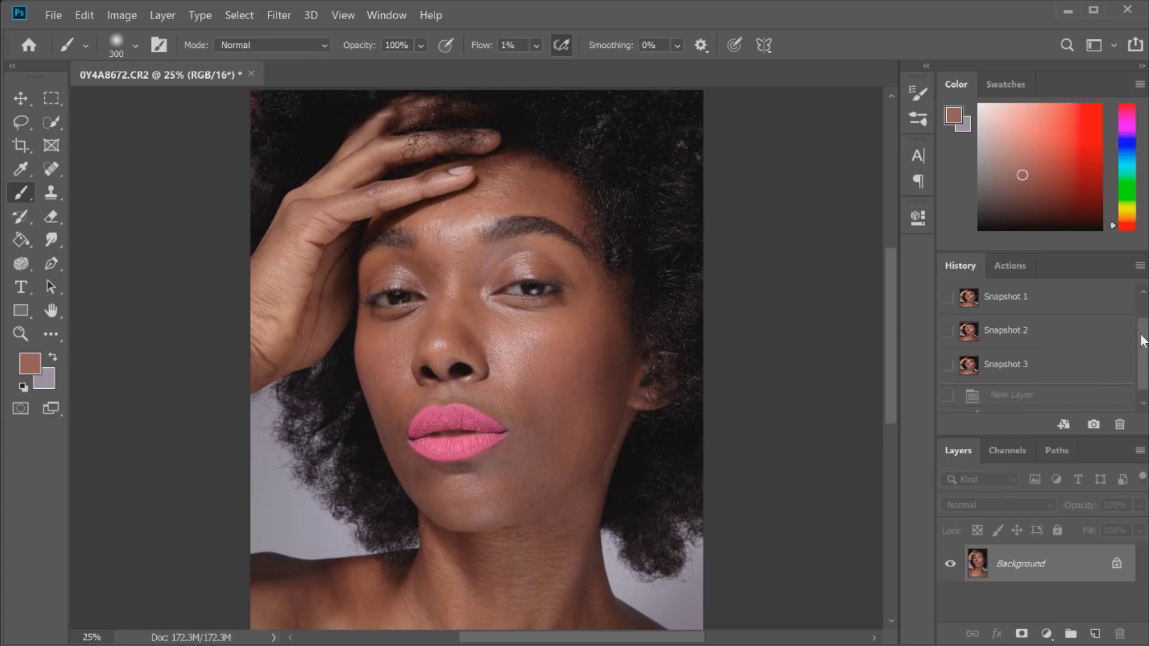
left_click(1095, 350)
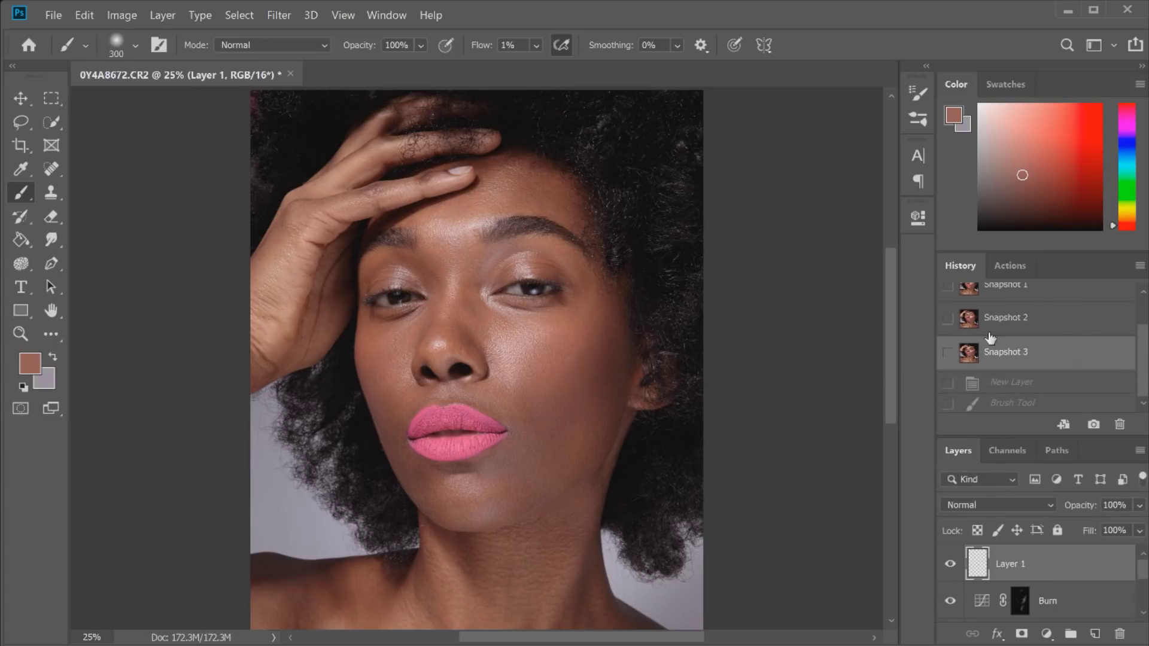